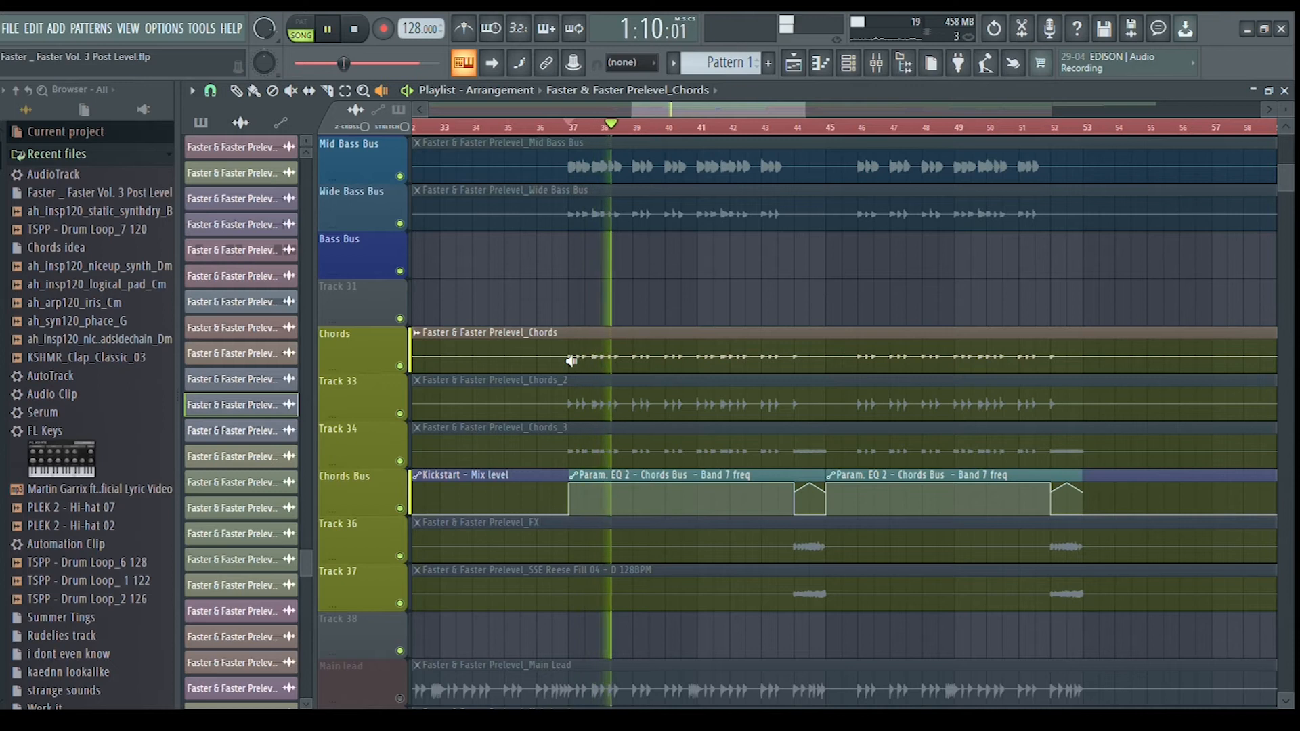
- Audition the Chords, Chords_2 and Chords_3 clips one at a time from bar 37
key("space")
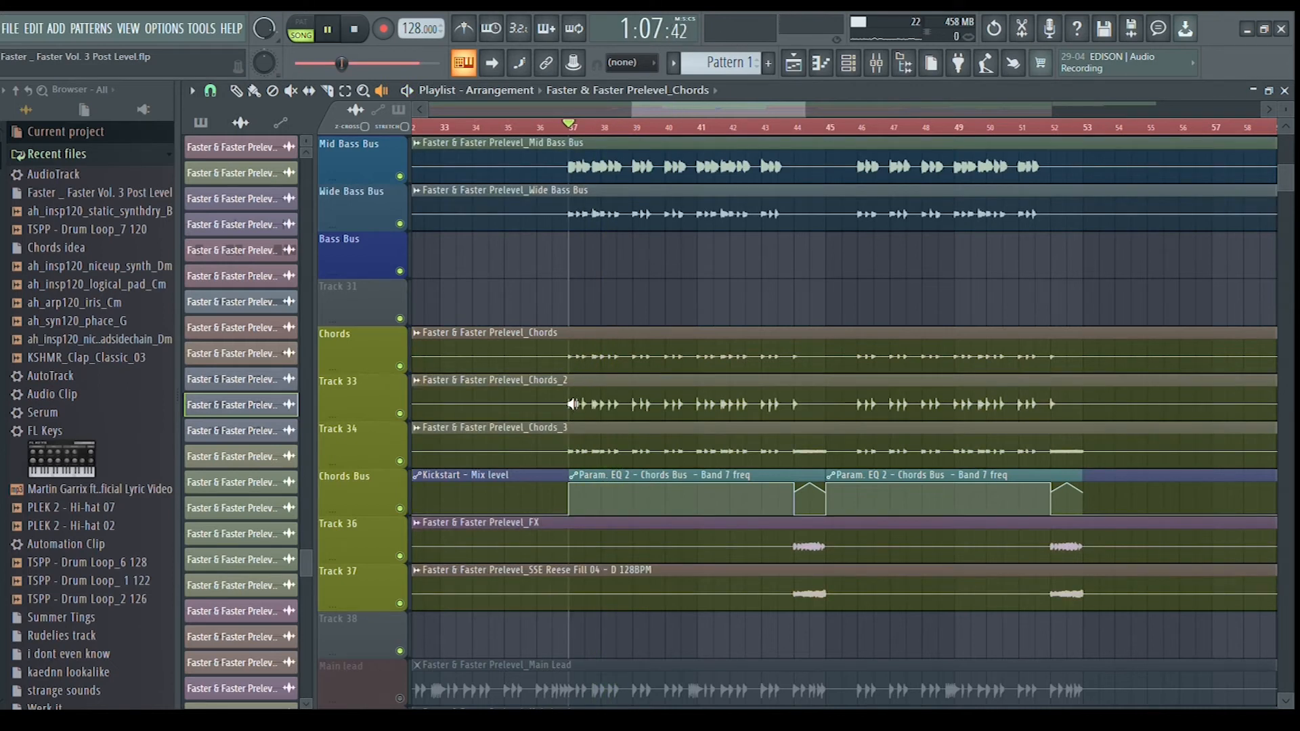
left_click(569, 404)
key("space")
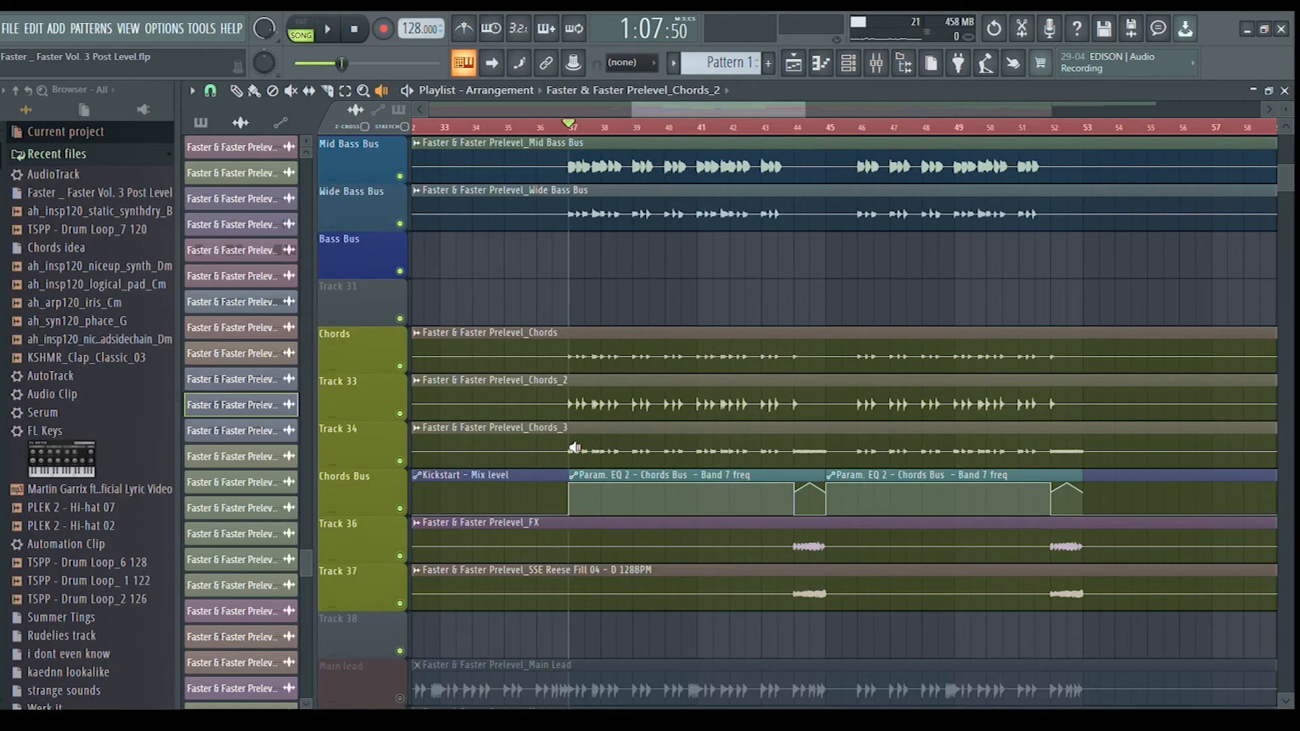
right_click(573, 452)
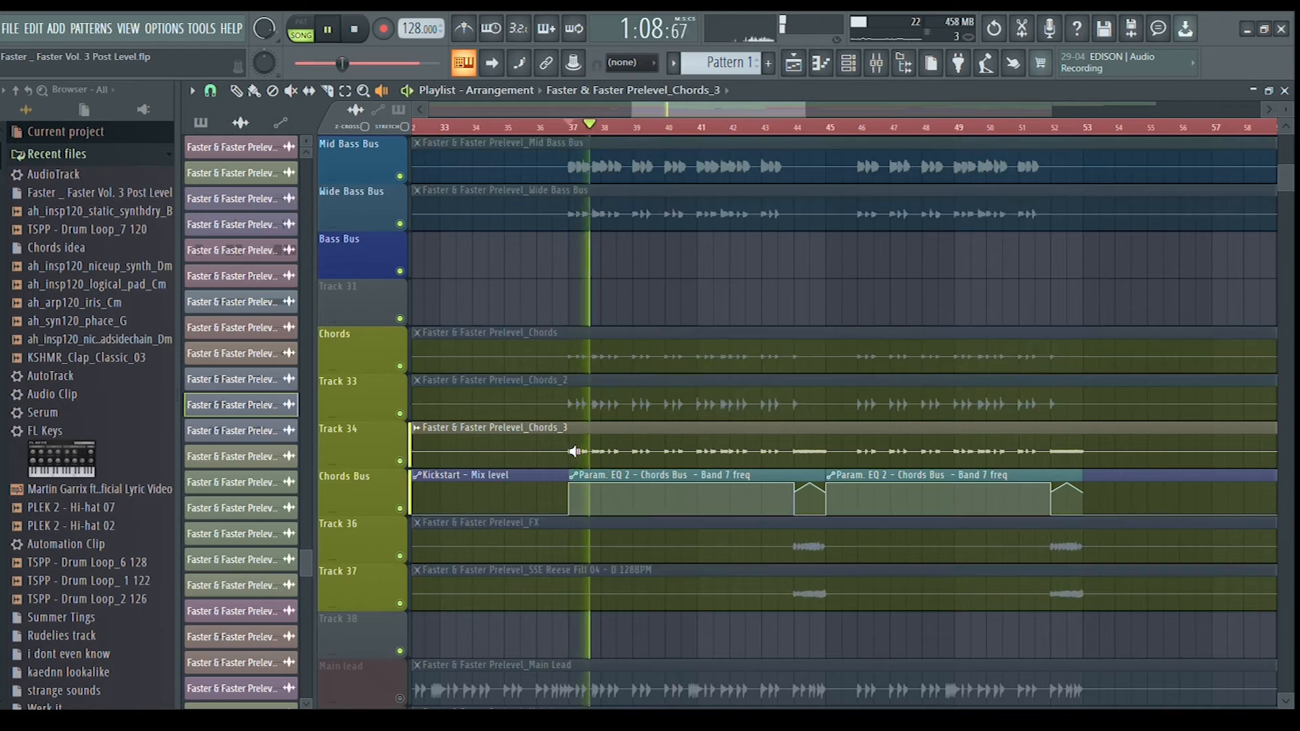
scroll(811, 439, "down", 2)
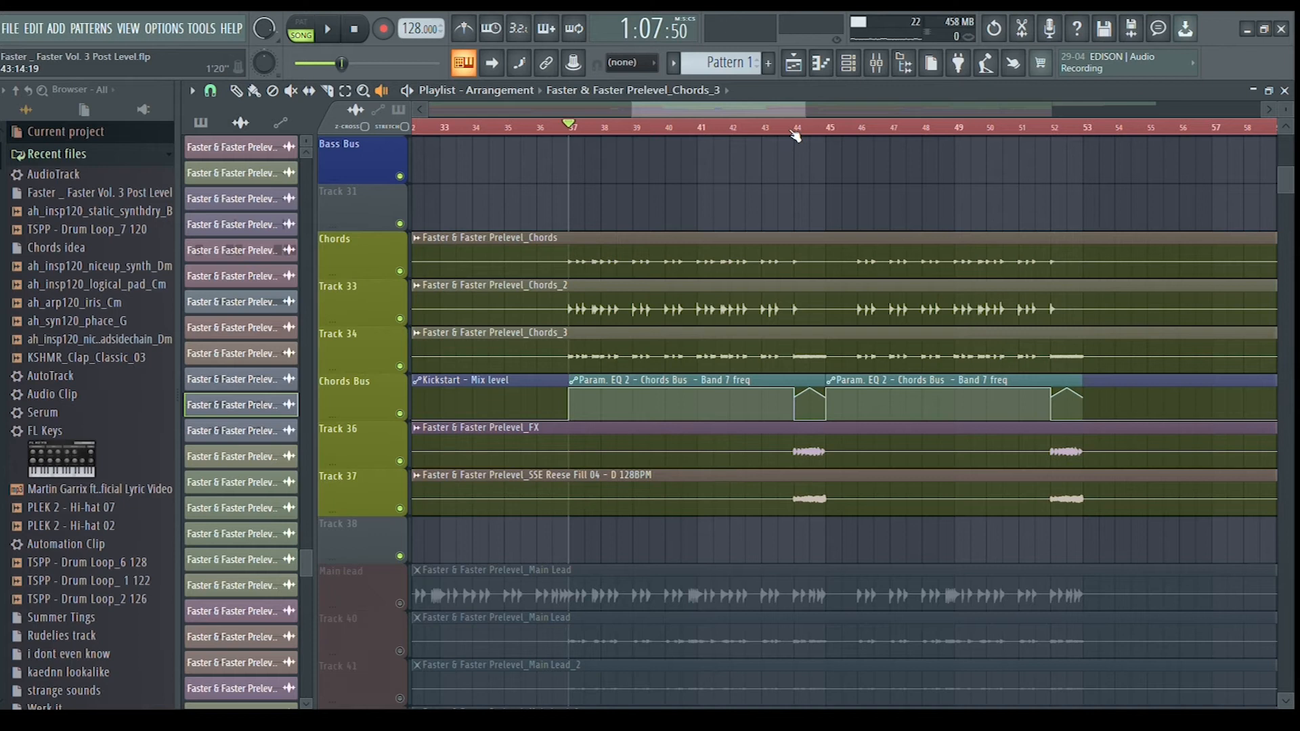
- Audition the Chords_3 clip, including its section at bar 44, and the FX fill clip at the same bar
right_click(683, 357)
right_click(796, 356)
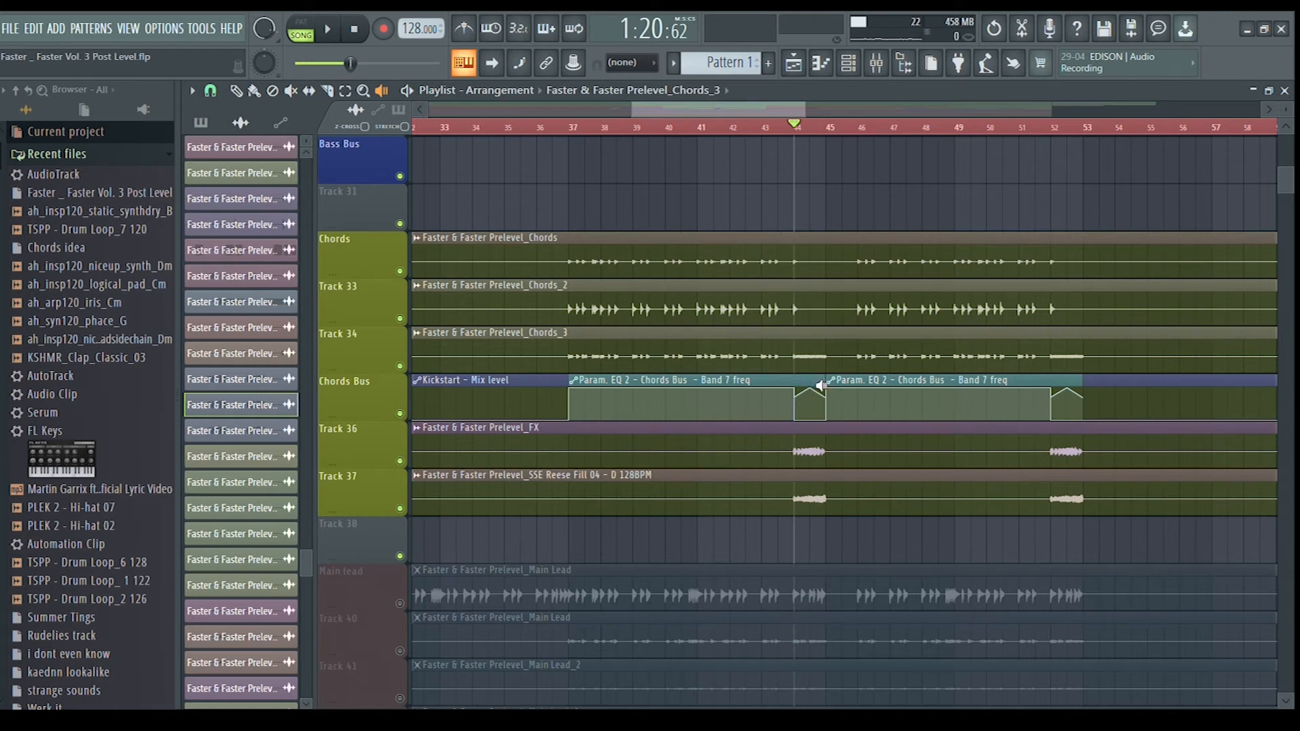
right_click(801, 452)
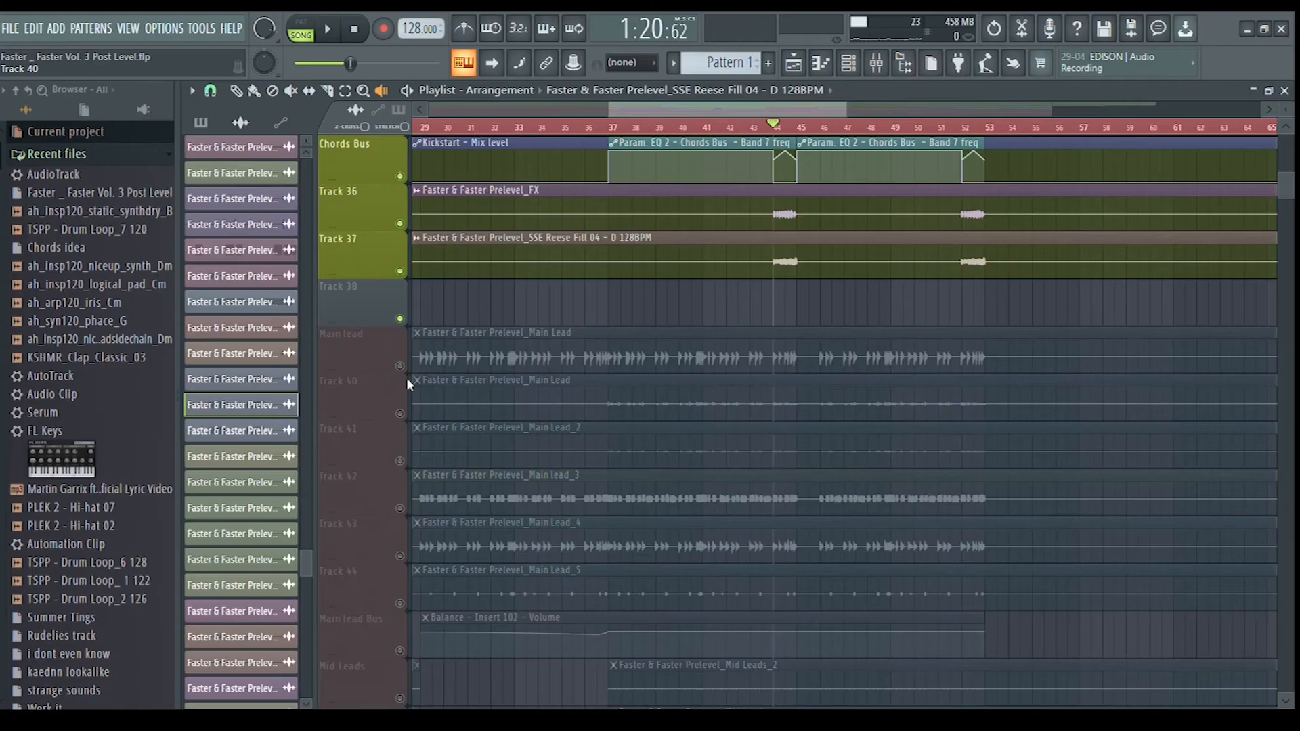
- Solo the lead track group and look over its layers and automation from Main lead to Whistle
right_click(400, 367)
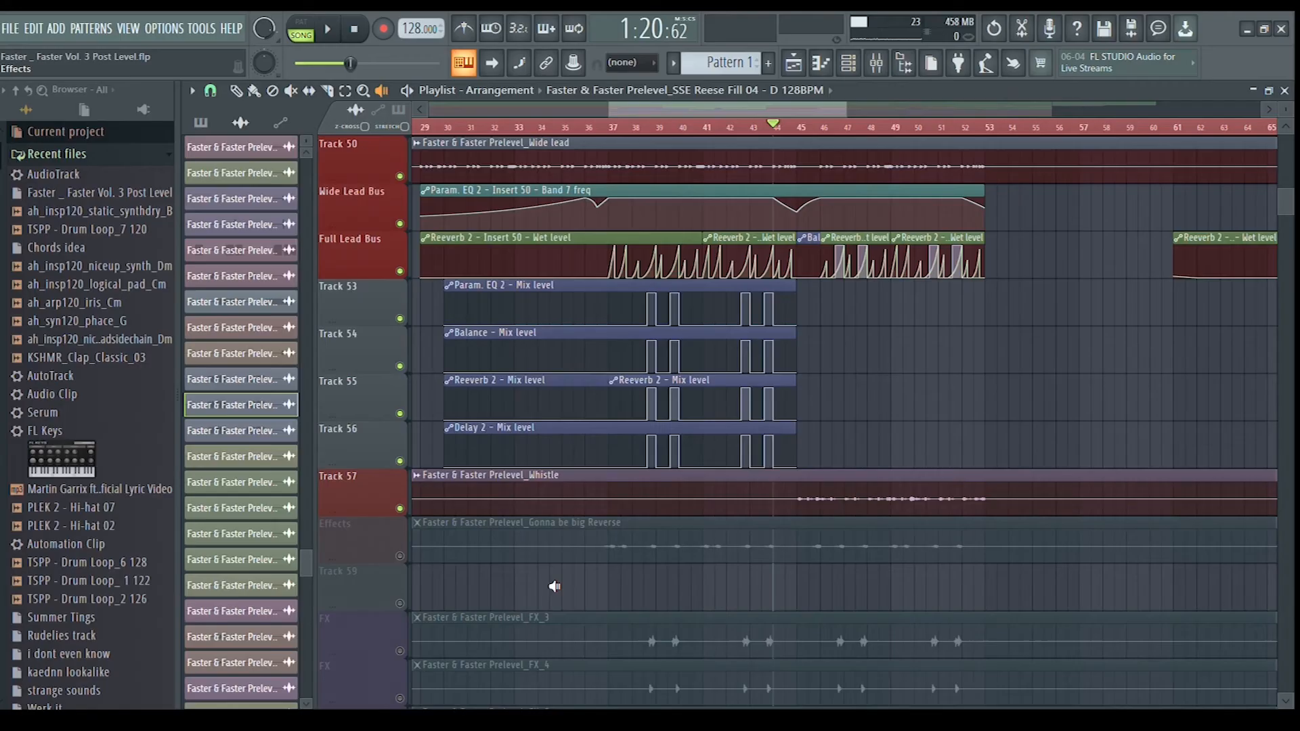
scroll(595, 566, "up", 9)
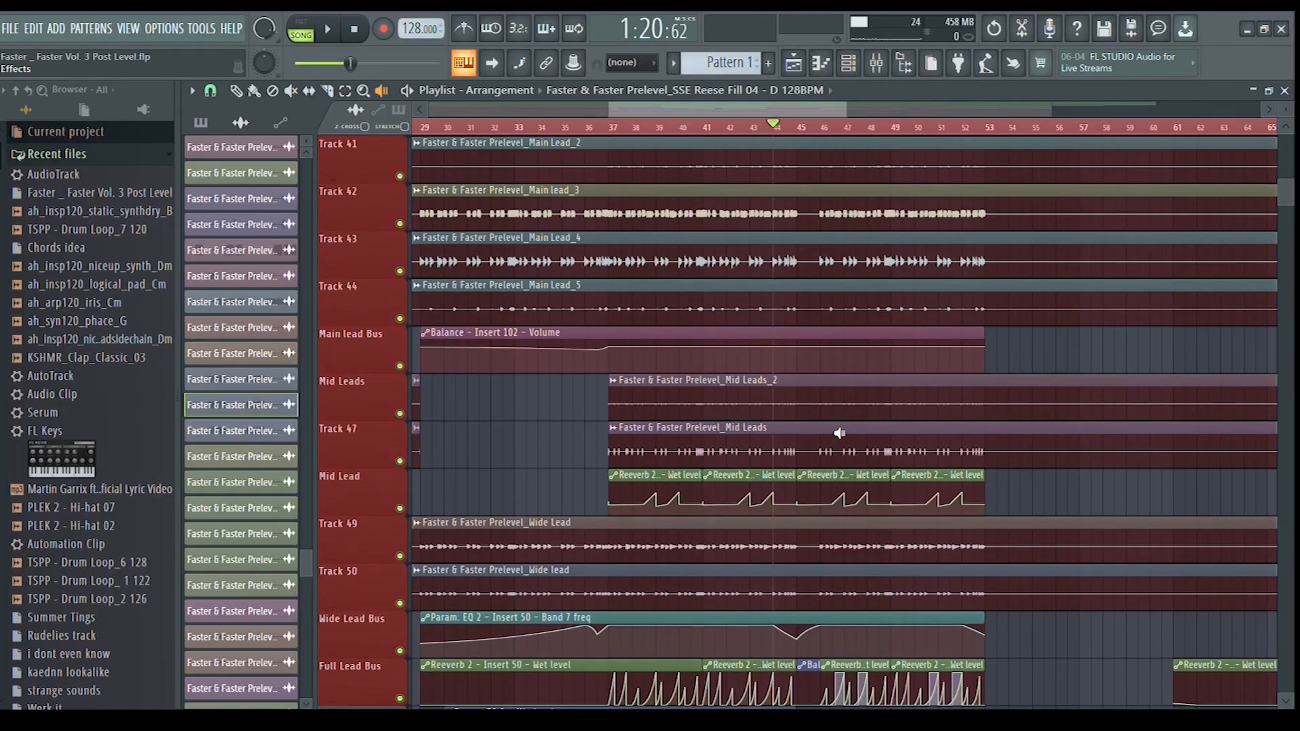
scroll(840, 434, "up", 7)
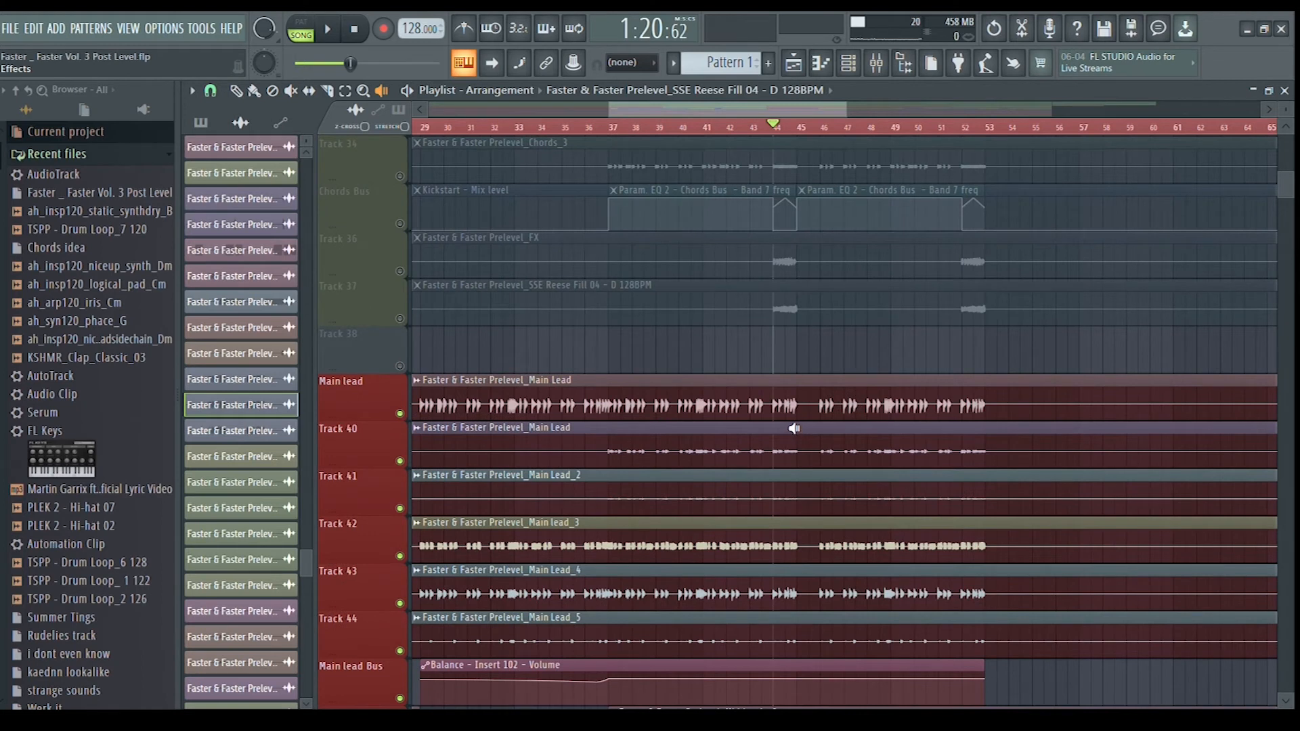
scroll(793, 429, "down", 3)
scroll(709, 349, "down", 7)
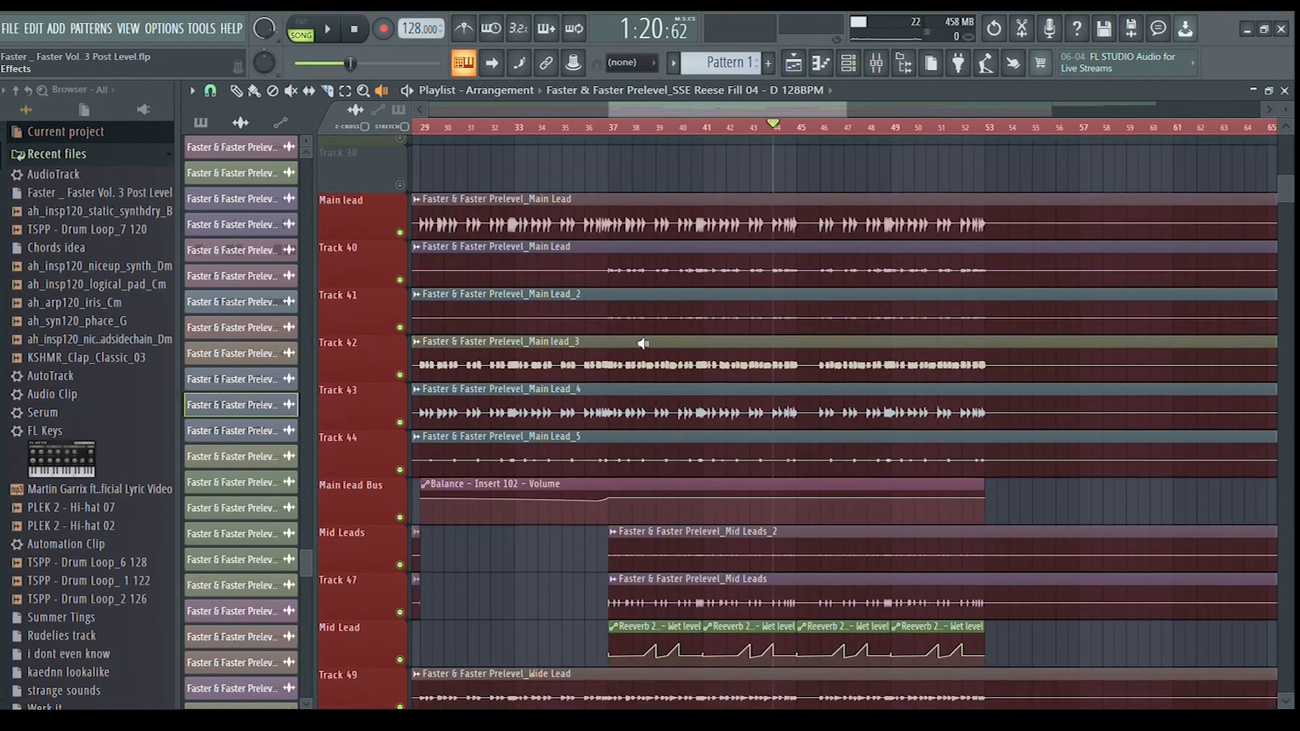
scroll(697, 330, "down", 8)
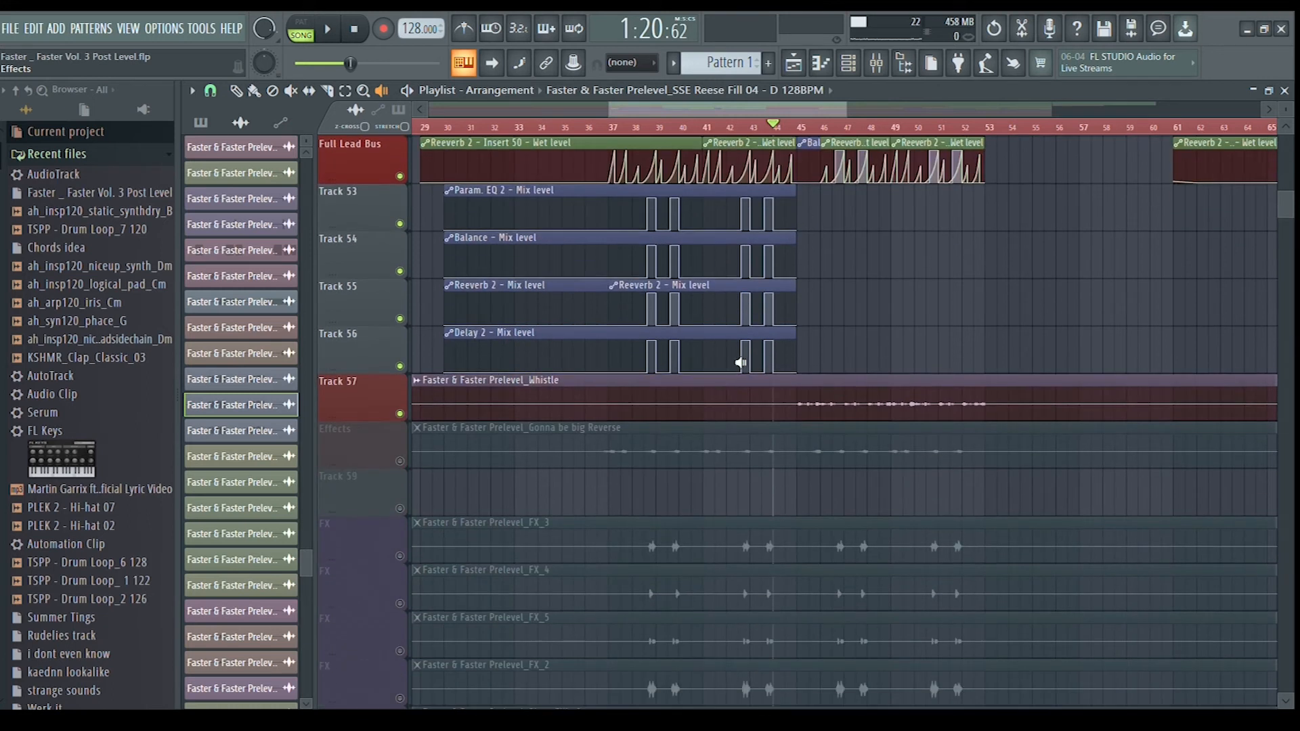
scroll(741, 363, "up", 10)
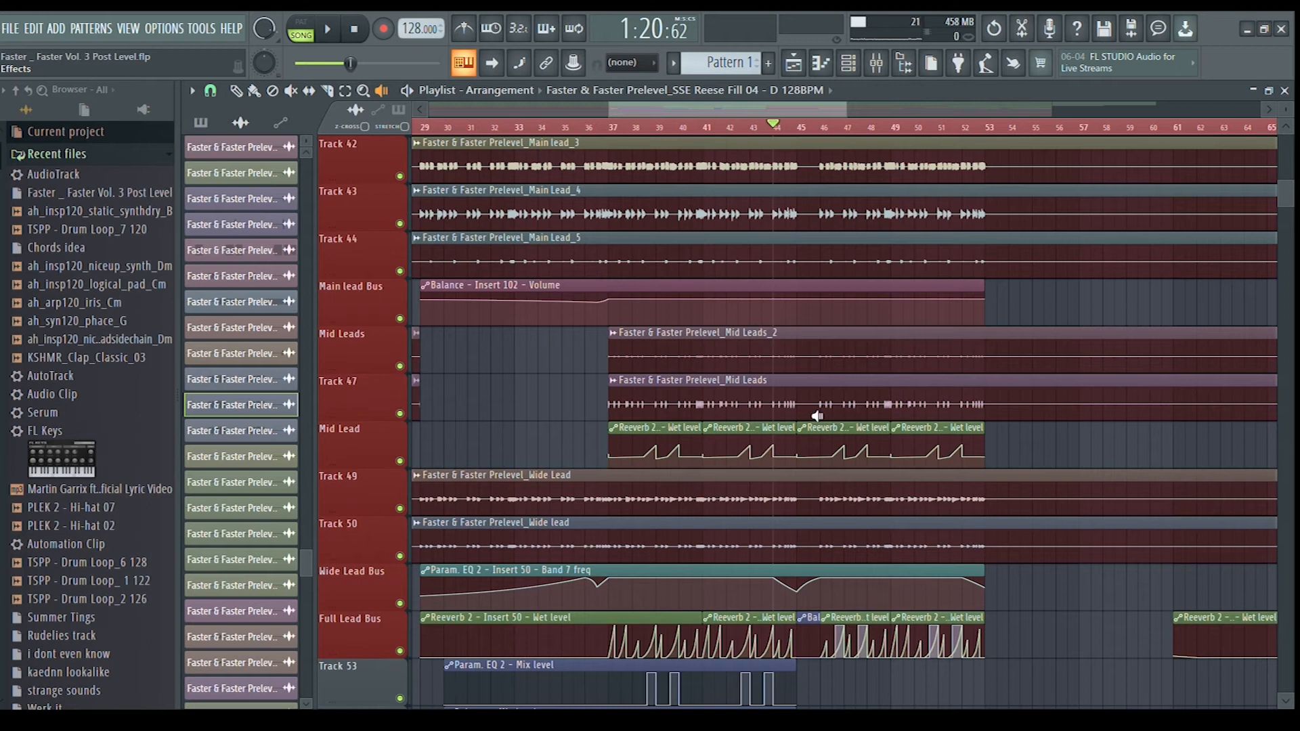
scroll(831, 271, "down", 1)
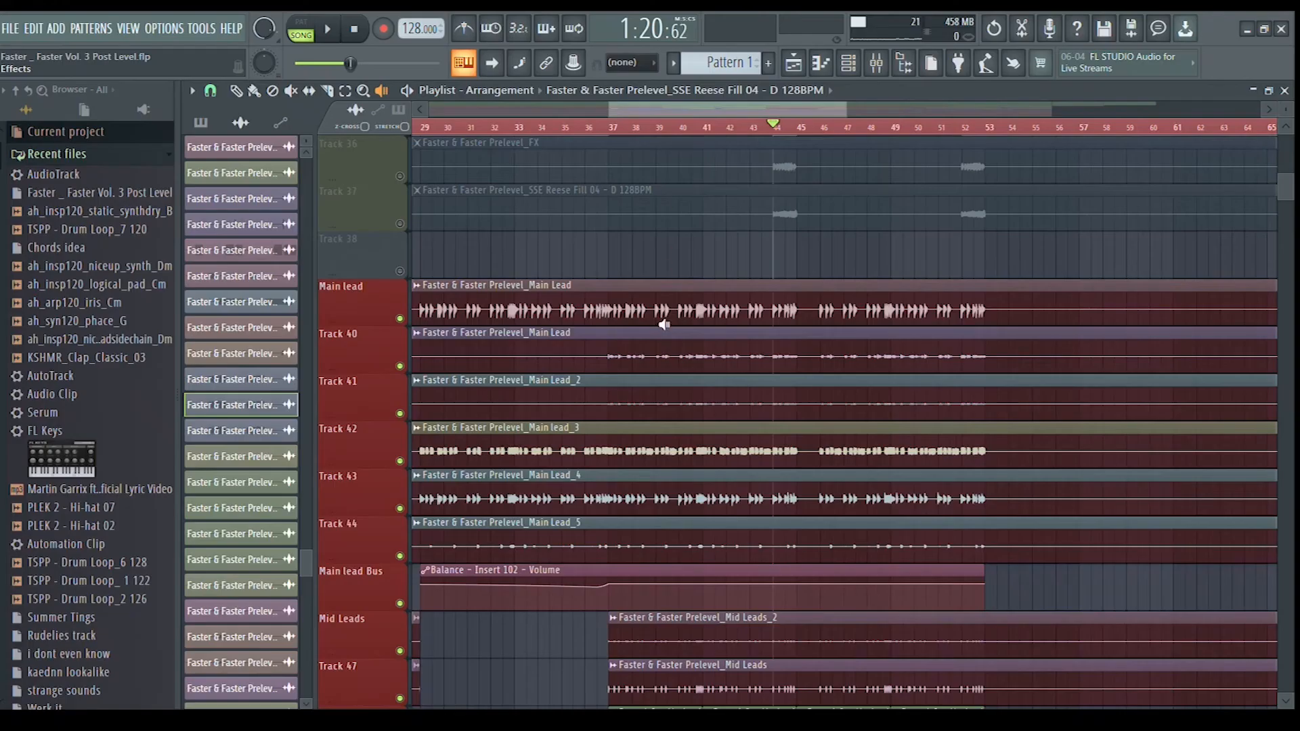
- Audition the Main Lead, Main lead_3, Main Lead_4 and Main Lead_5 clips individually from around bar 37
left_click(621, 308)
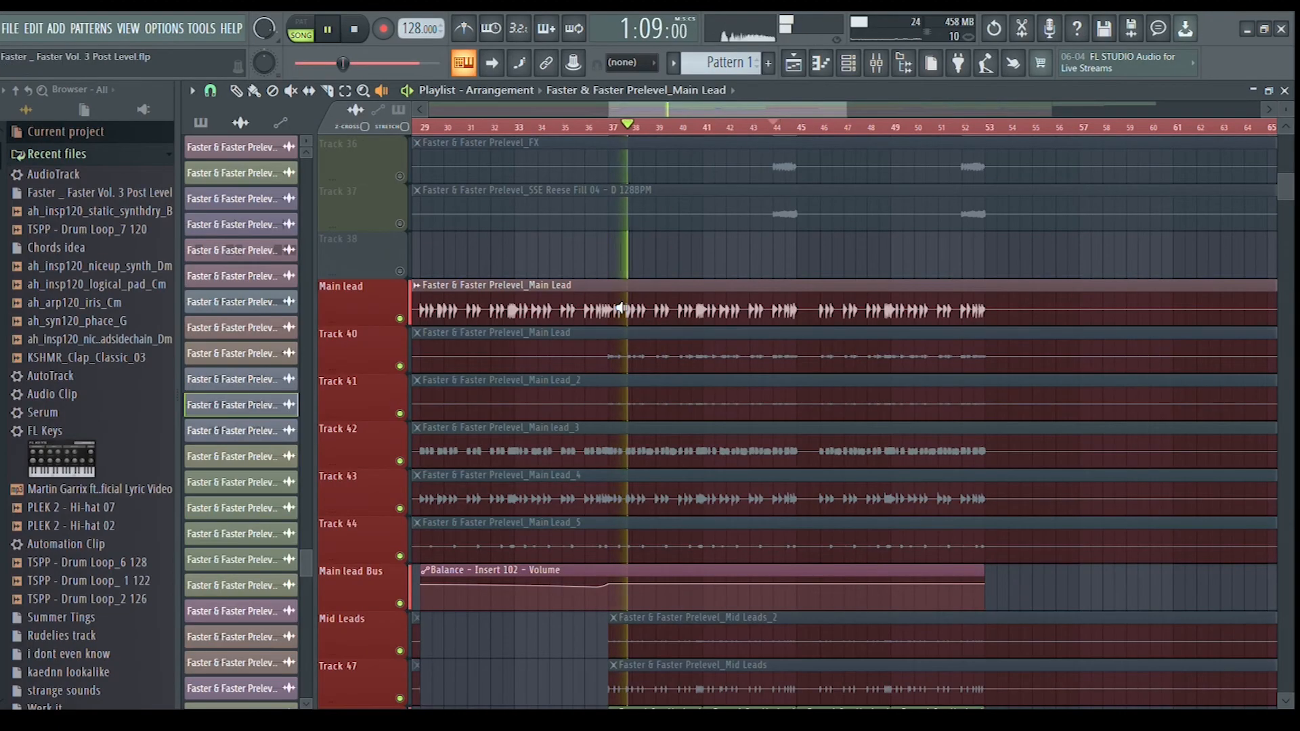
scroll(621, 308, "down", 1)
left_click(613, 405)
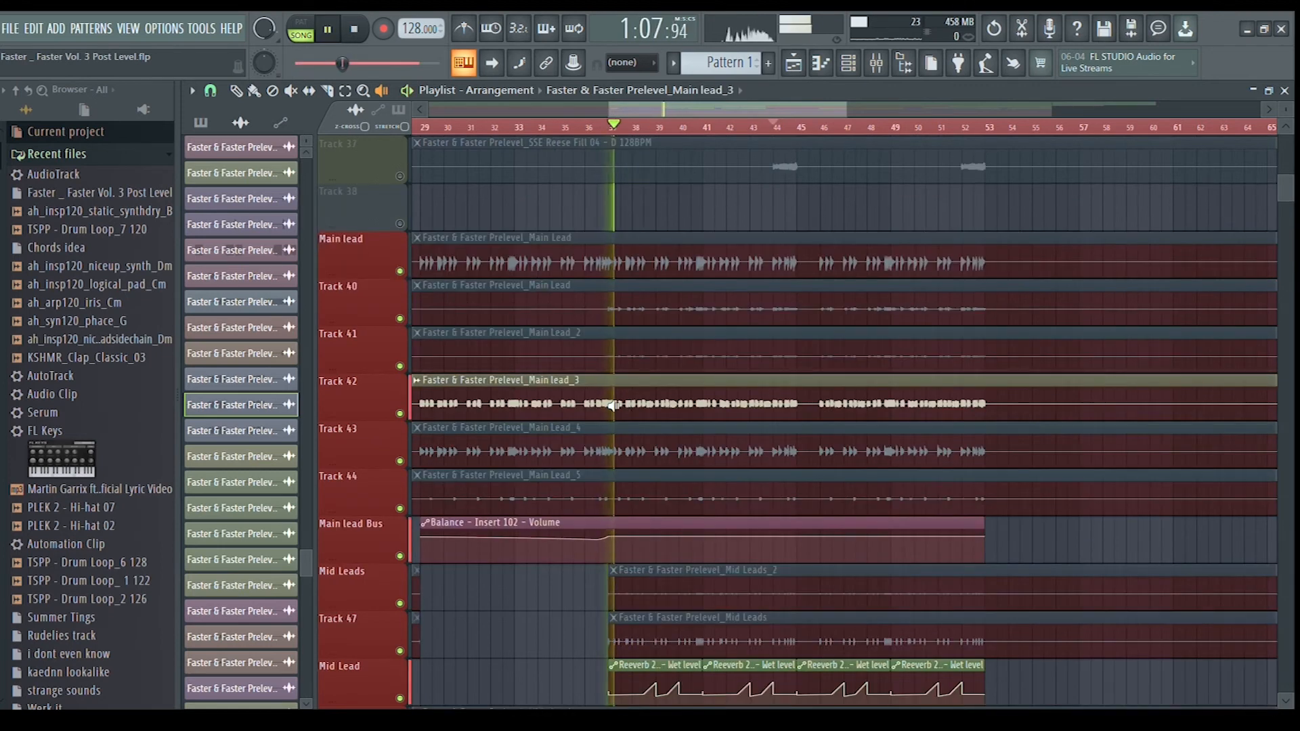
scroll(613, 405, "down", 1)
left_click(612, 405)
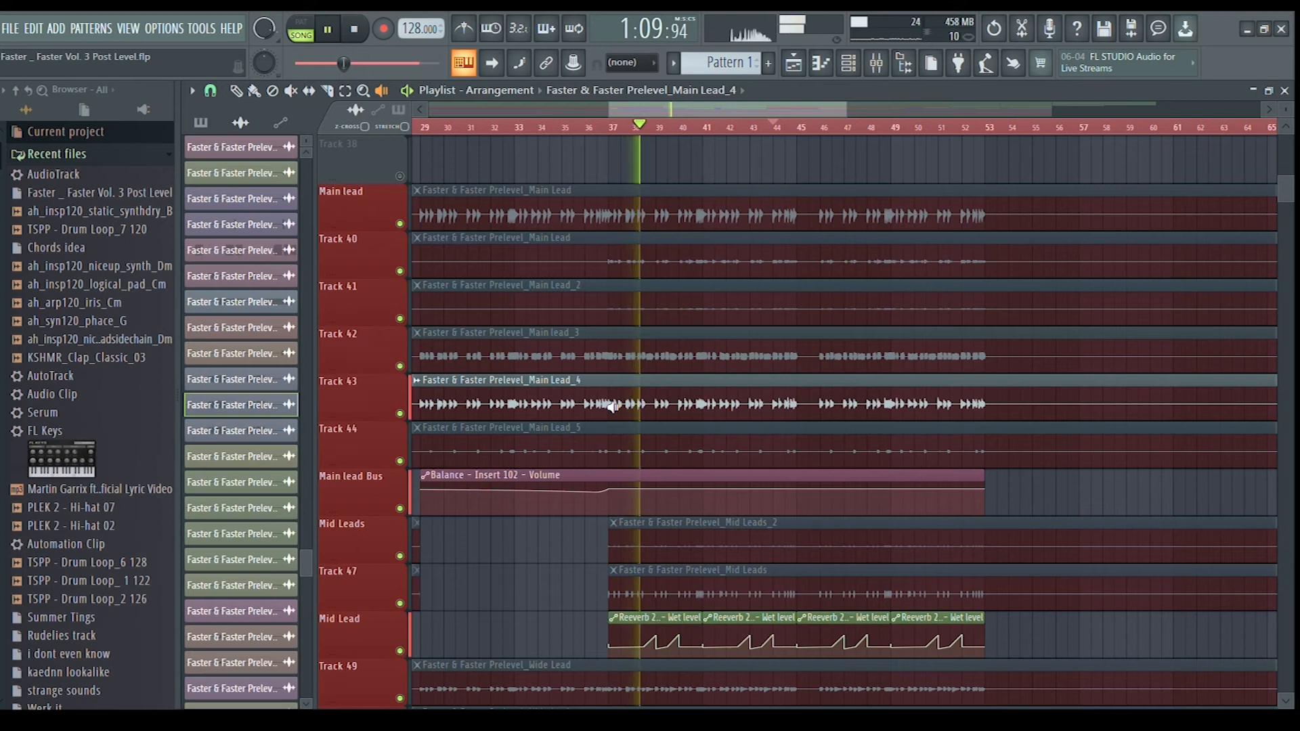
scroll(613, 407, "down", 1)
left_click(615, 405)
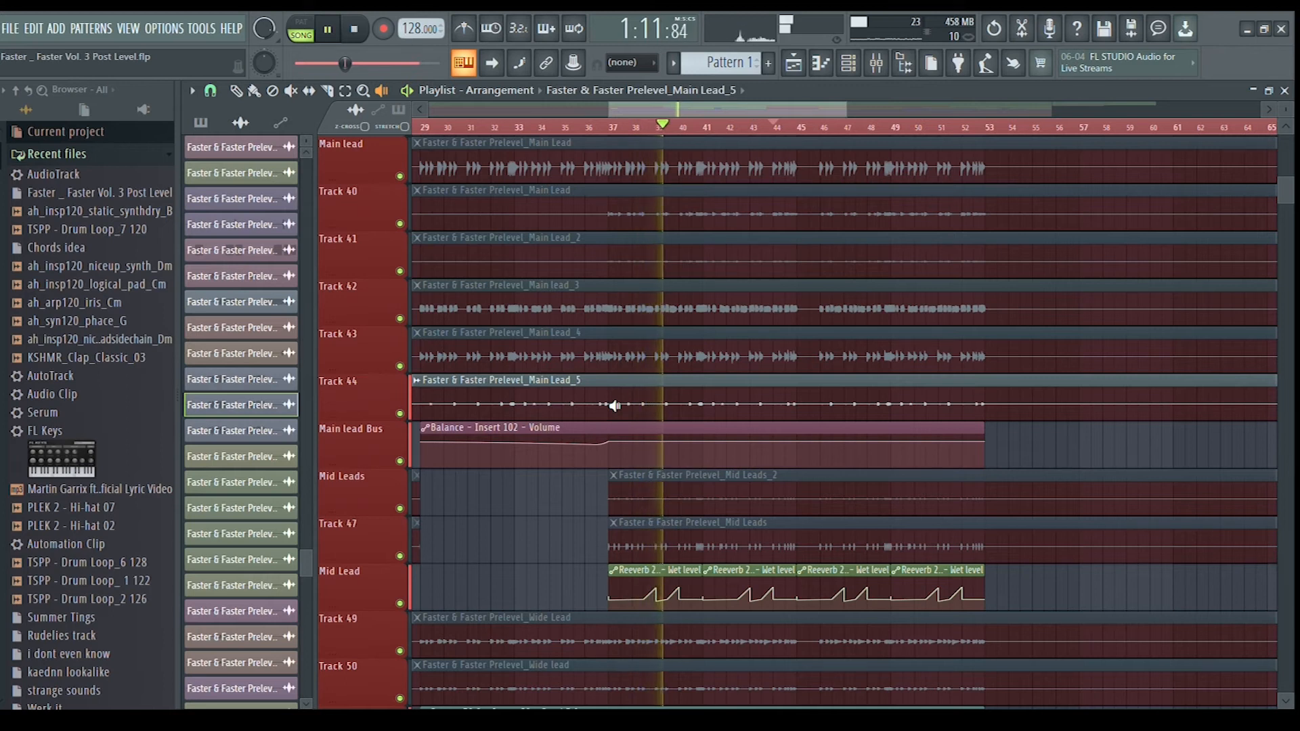
scroll(640, 359, "down", 1)
scroll(666, 393, "up", 5)
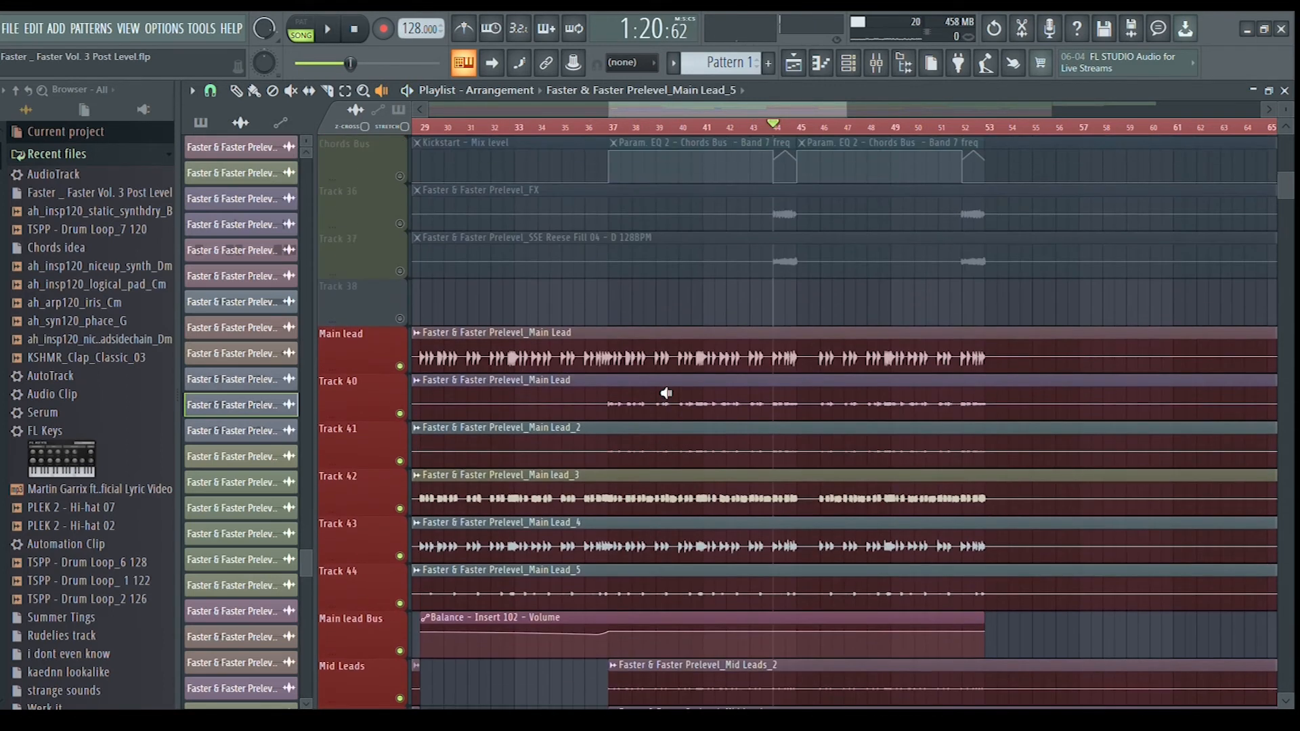
- Audition the Mid Leads_2 and Mid Leads clips individually from around bar 37
scroll(734, 358, "down", 6)
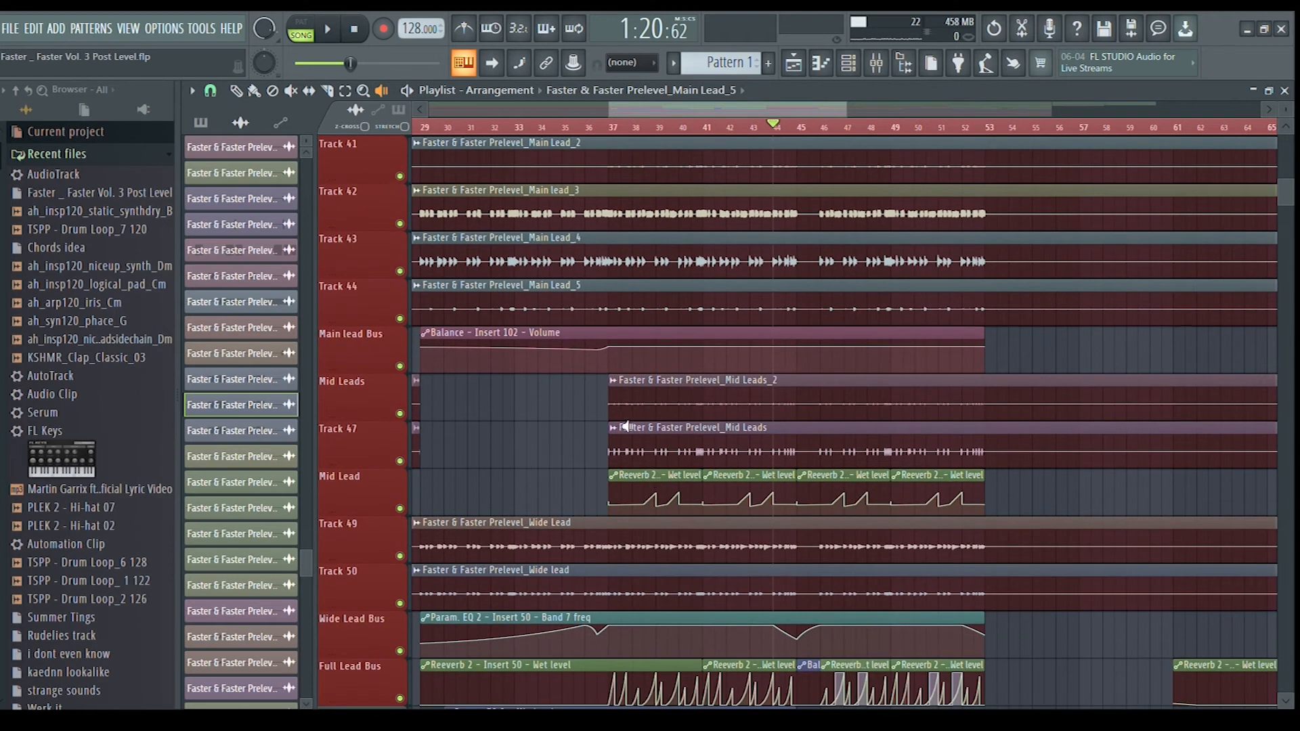
scroll(624, 426, "down", 1)
left_click(627, 359)
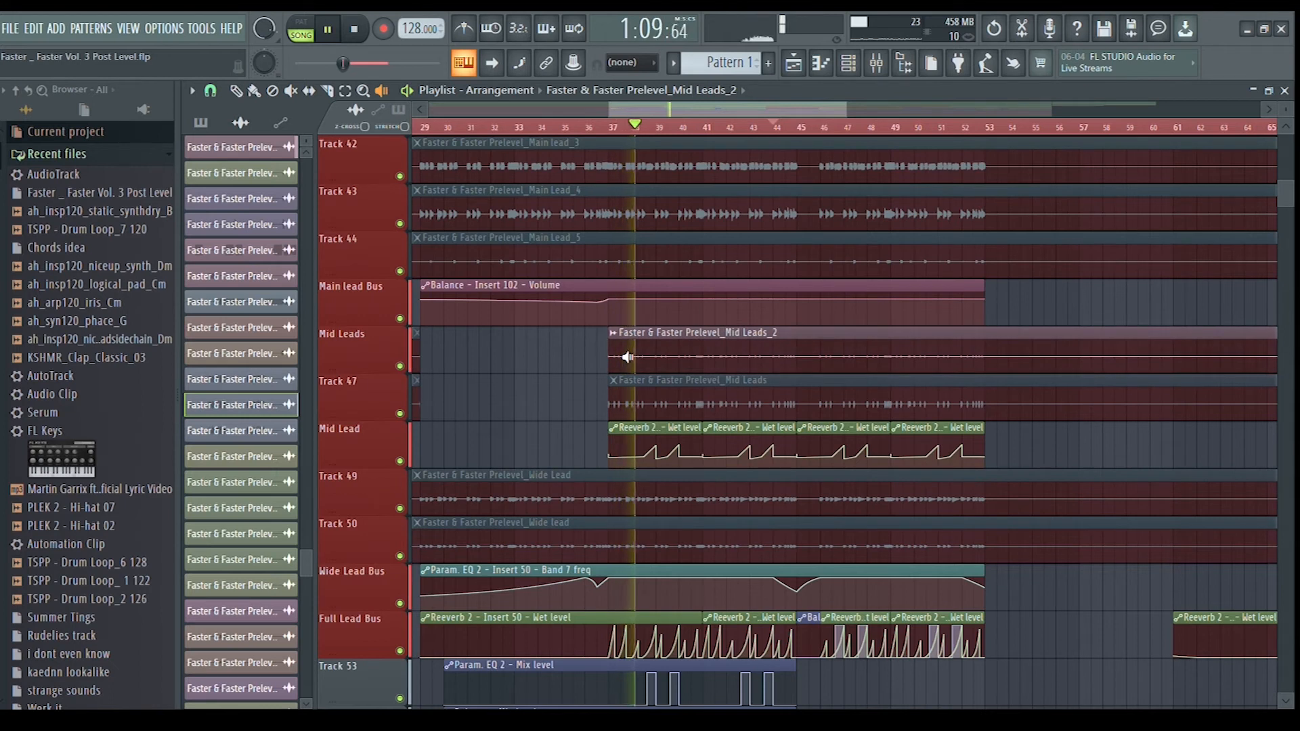
left_click(622, 409)
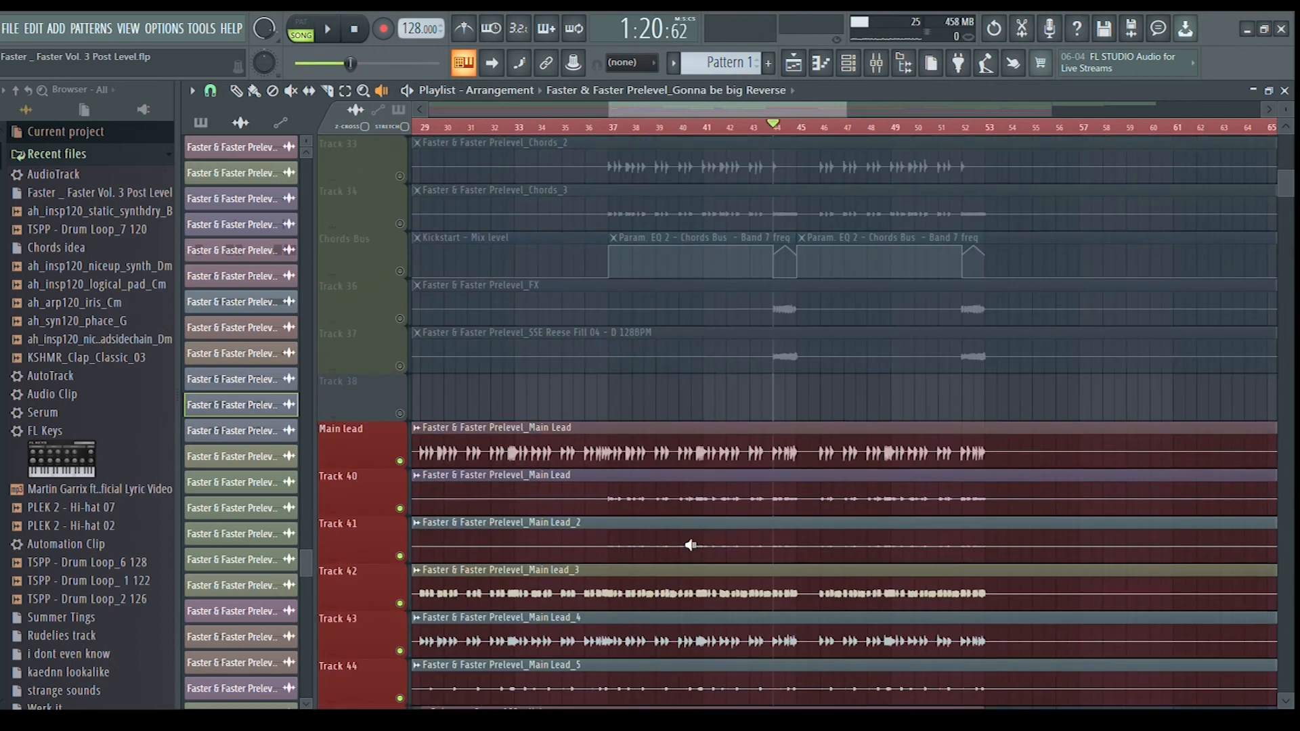
scroll(689, 300, "down", 3)
scroll(689, 300, "down", 4)
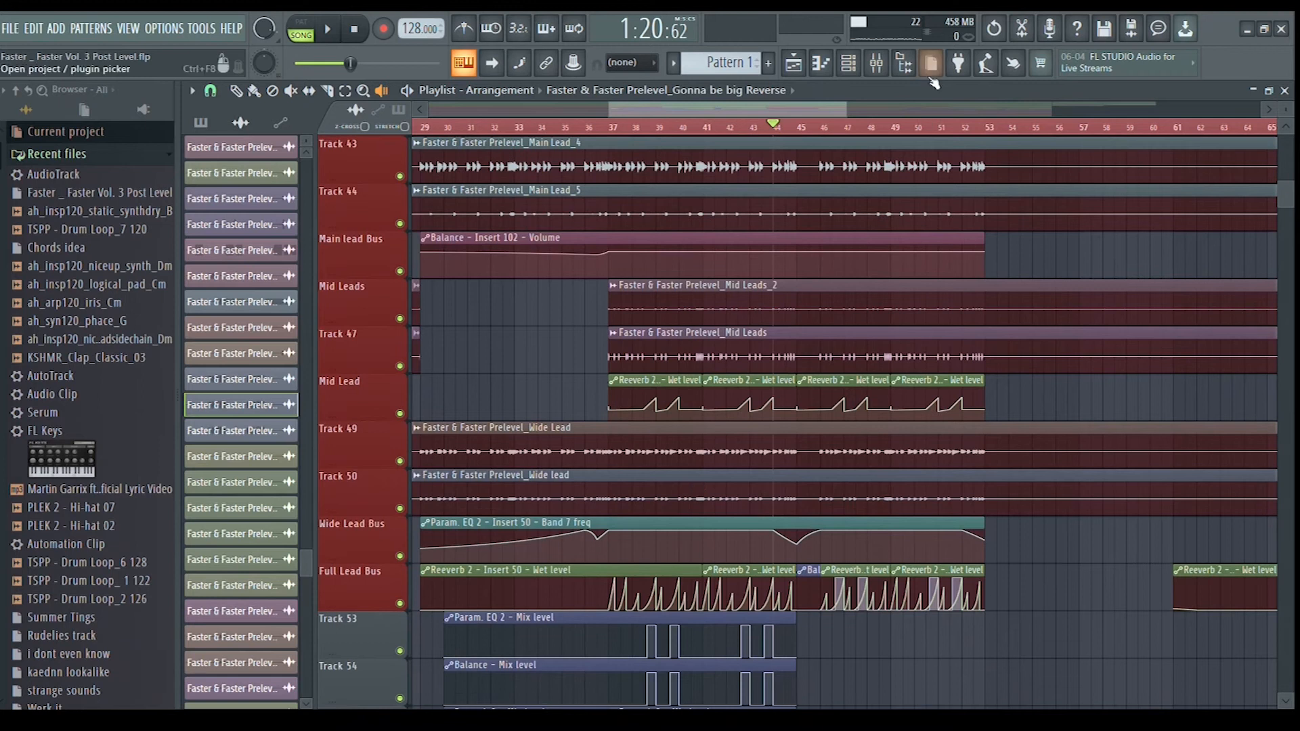
- Show the mixer's Main Lead Bus on insert 50 and inspect its first Fruity parametric EQ 2, first Fruity Reeverb 2 and Kickstart
left_click(890, 70)
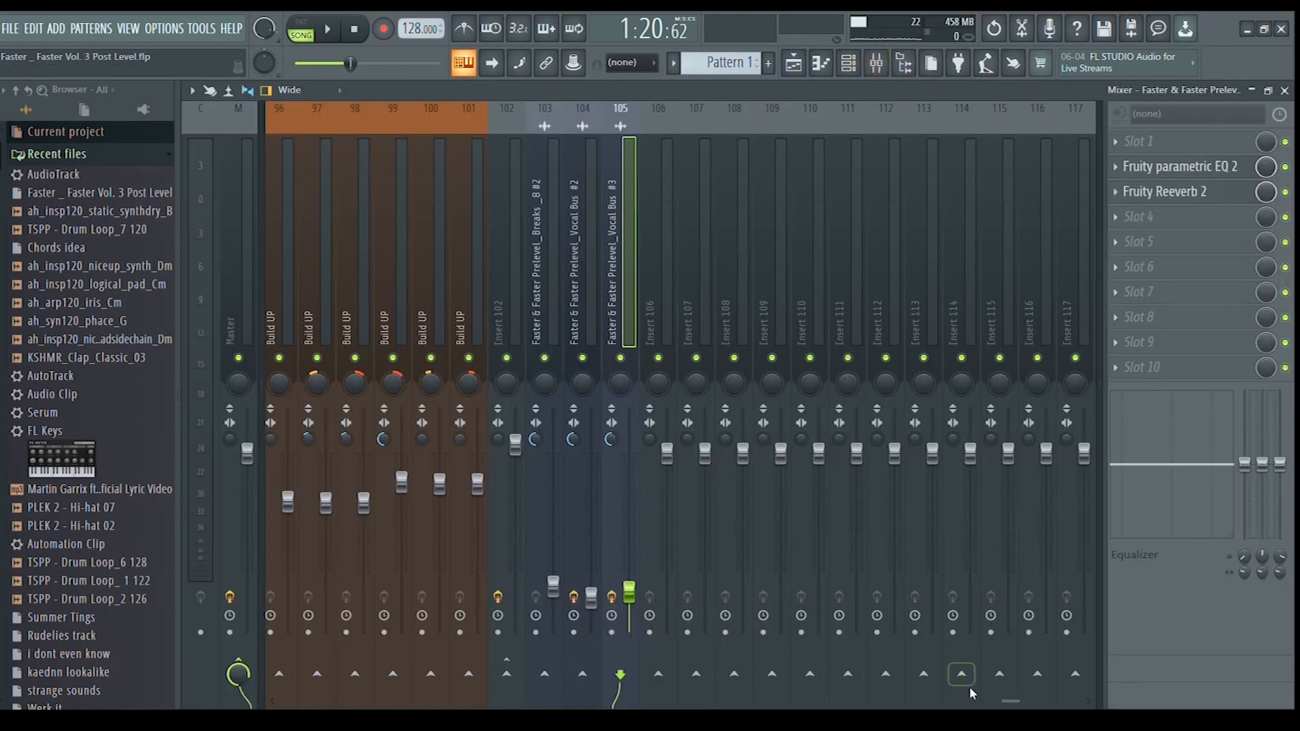
left_click_drag(1007, 706, 590, 703)
left_click(626, 303)
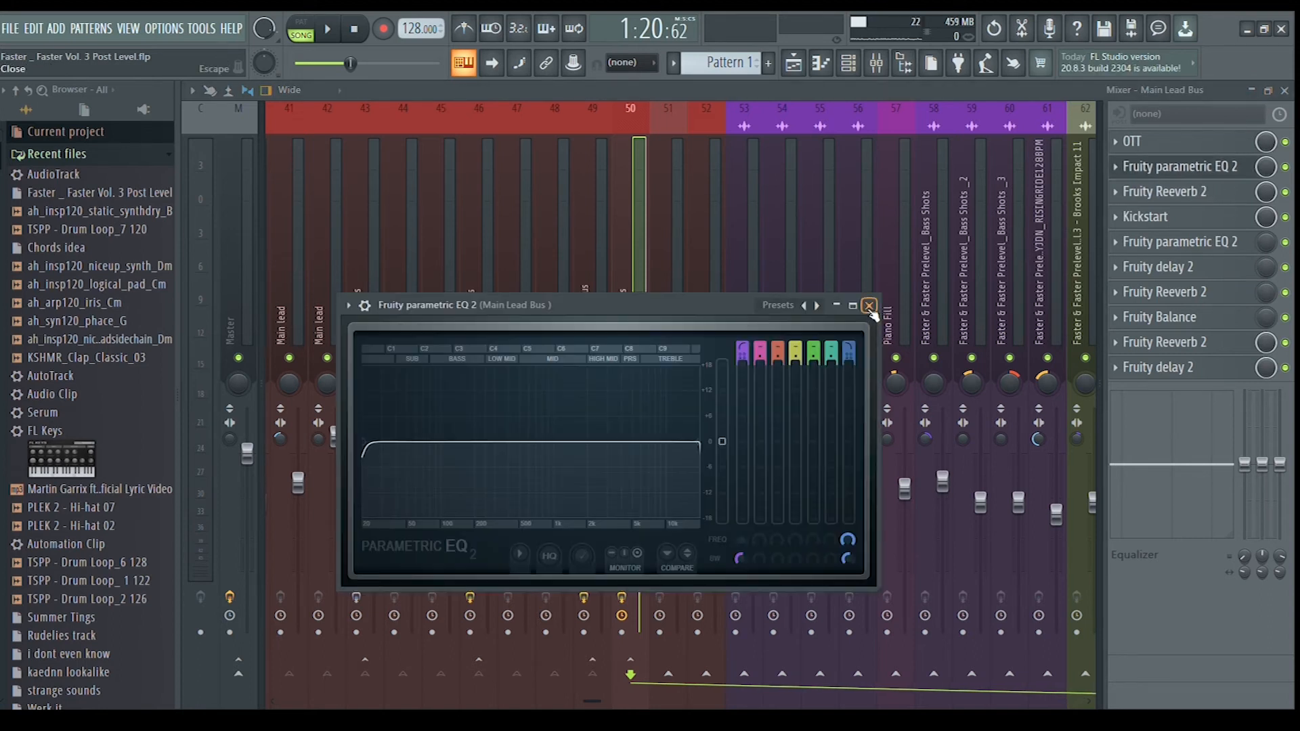
left_click(870, 306)
left_click(1165, 191)
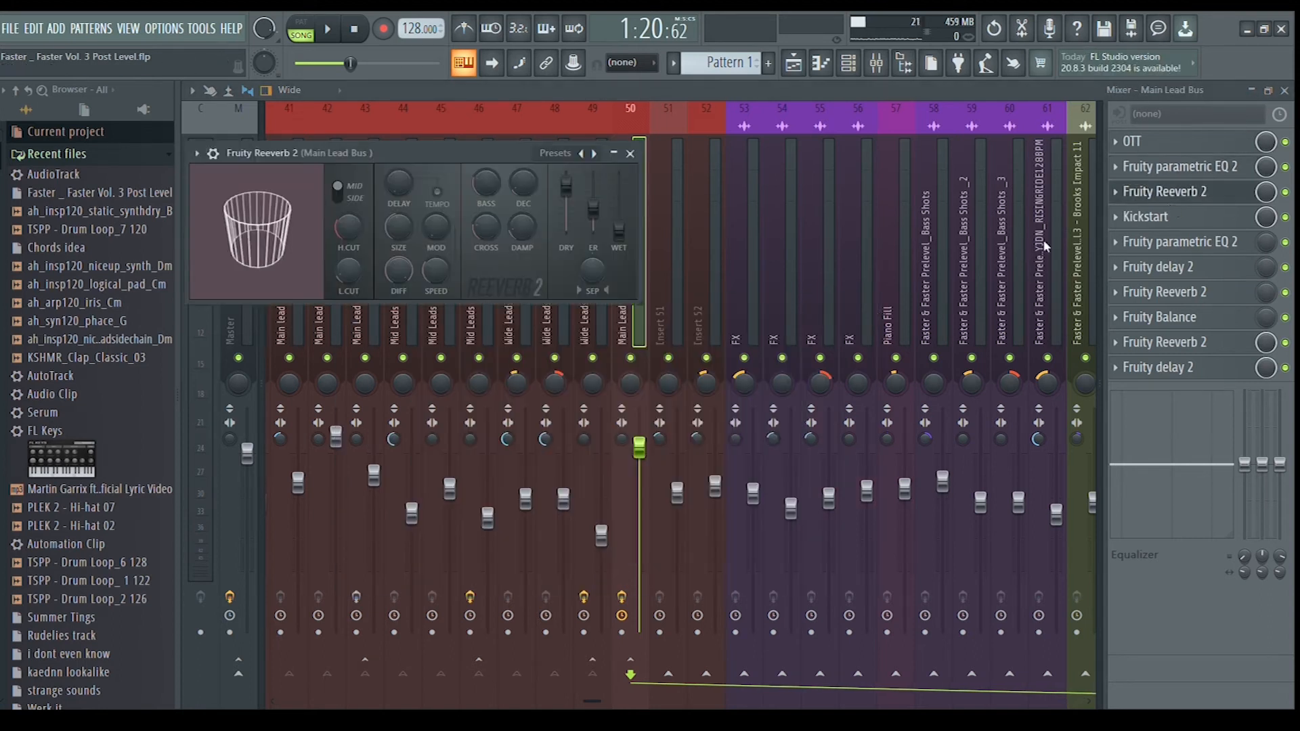
left_click(629, 155)
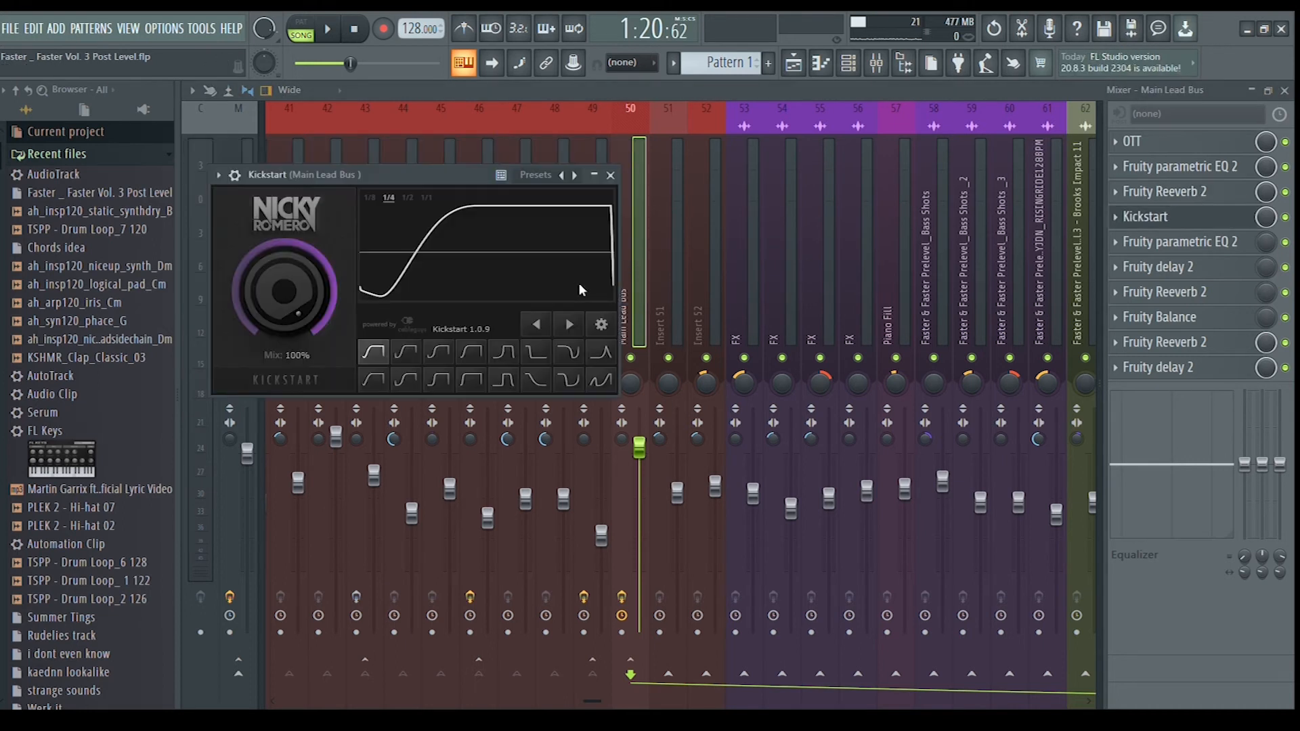
left_click(611, 175)
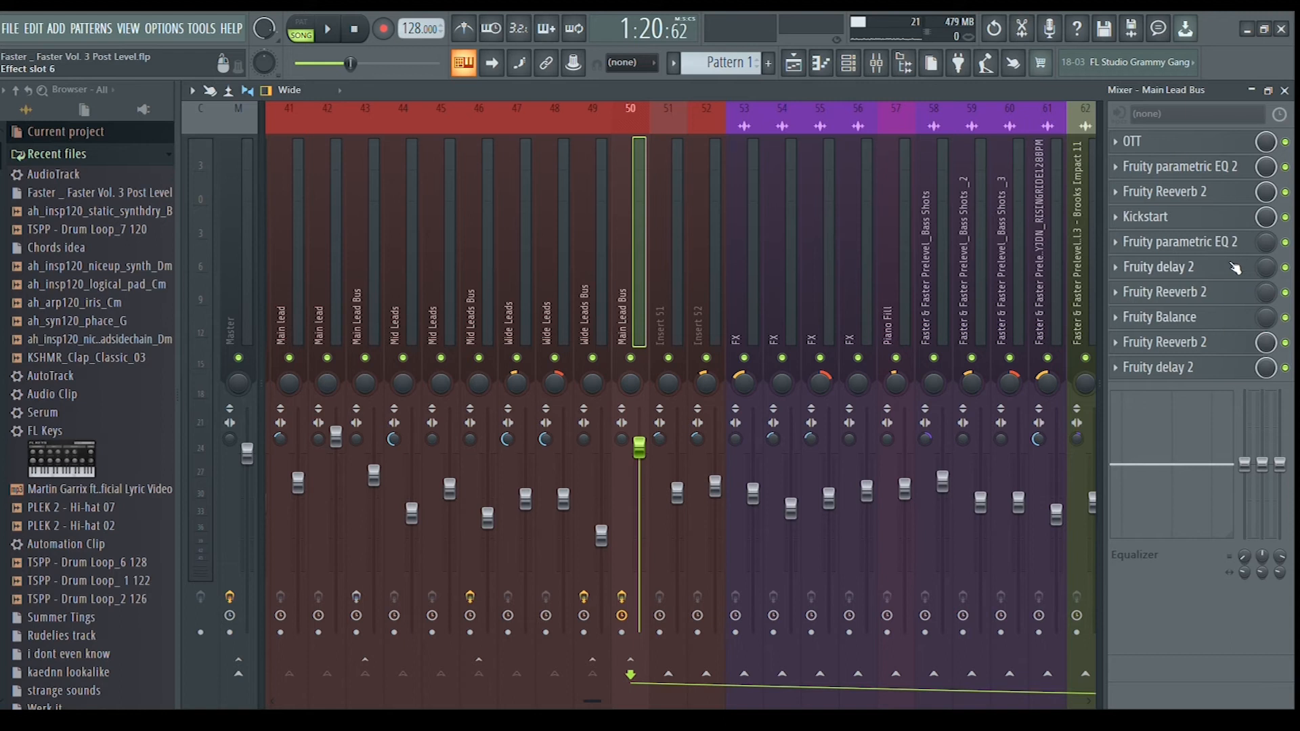
- Inspect the Main Lead Bus's last Fruity Reeverb 2 and the Fruity delay 2 in its final effect slot
left_click(1227, 351)
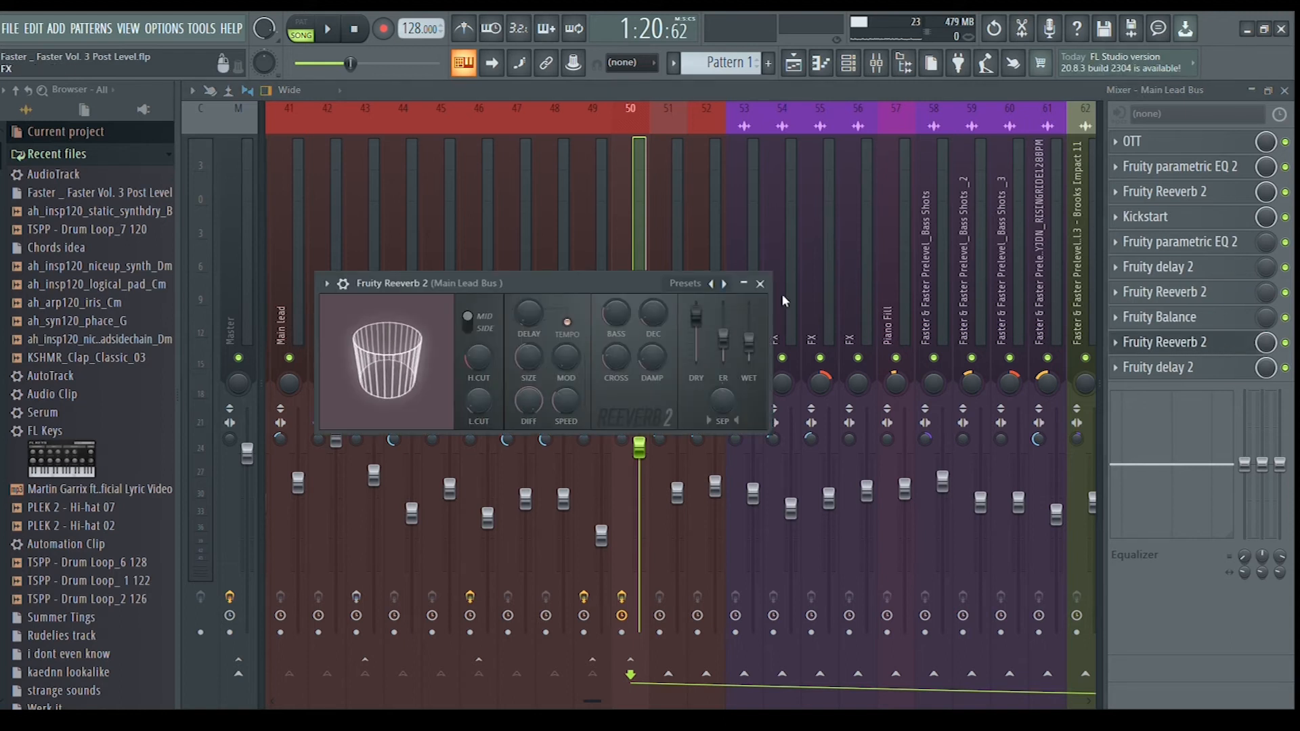
left_click(764, 284)
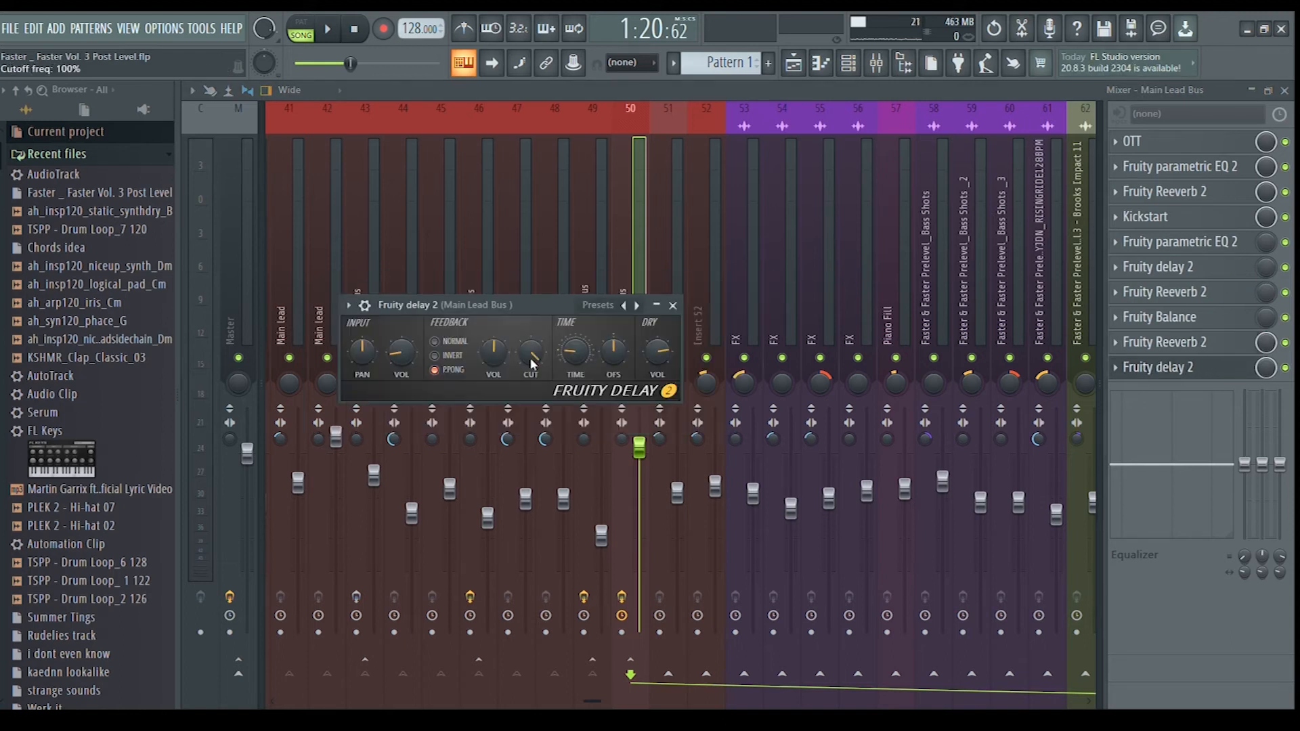
left_click(674, 308)
- Return to the playlist and play back the lead tracks from about bar 31
key("F5")
scroll(673, 430, "down", 2)
scroll(672, 438, "up", 3)
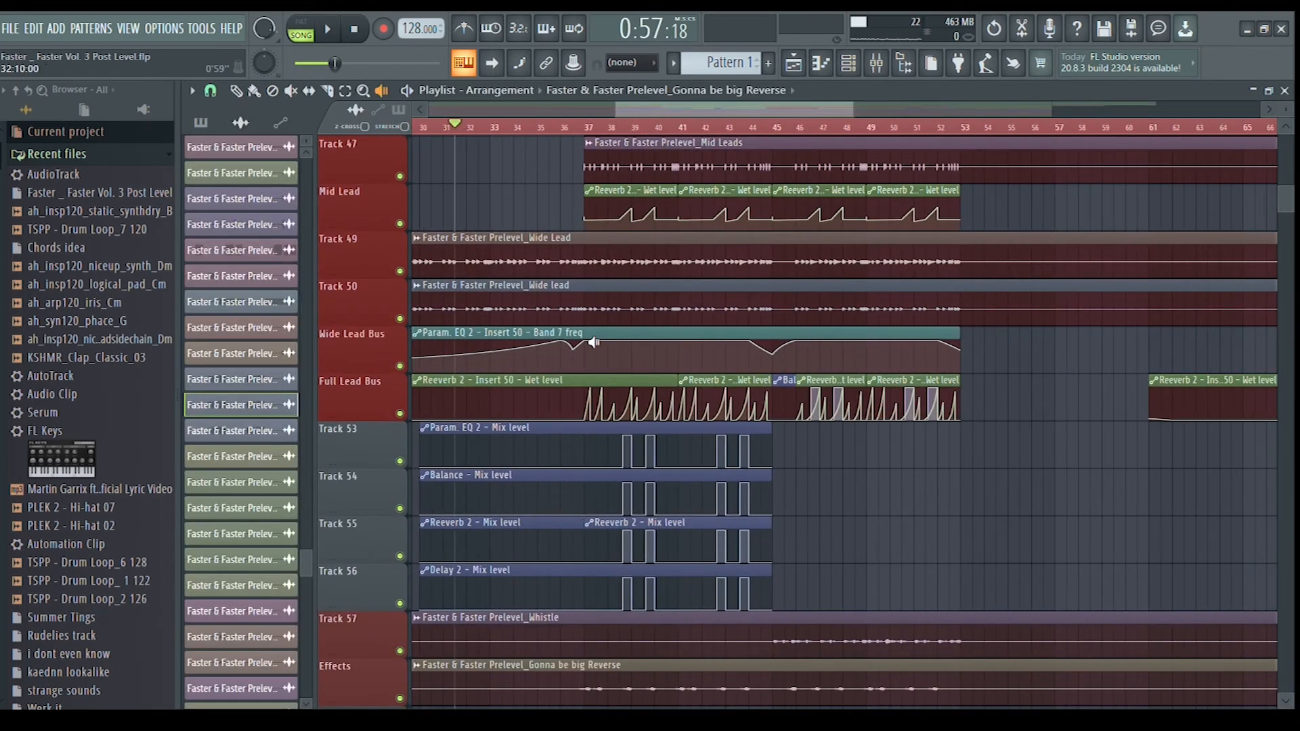
key("space")
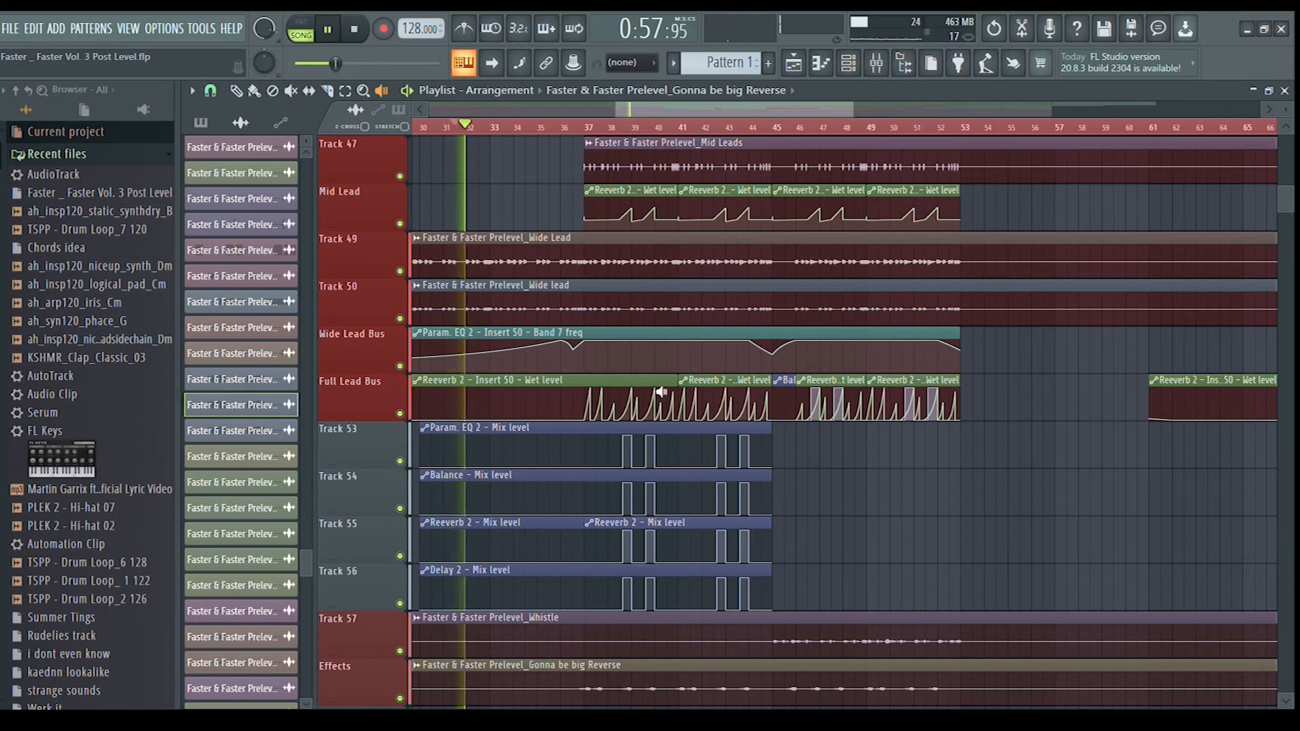
scroll(635, 361, "down", 1)
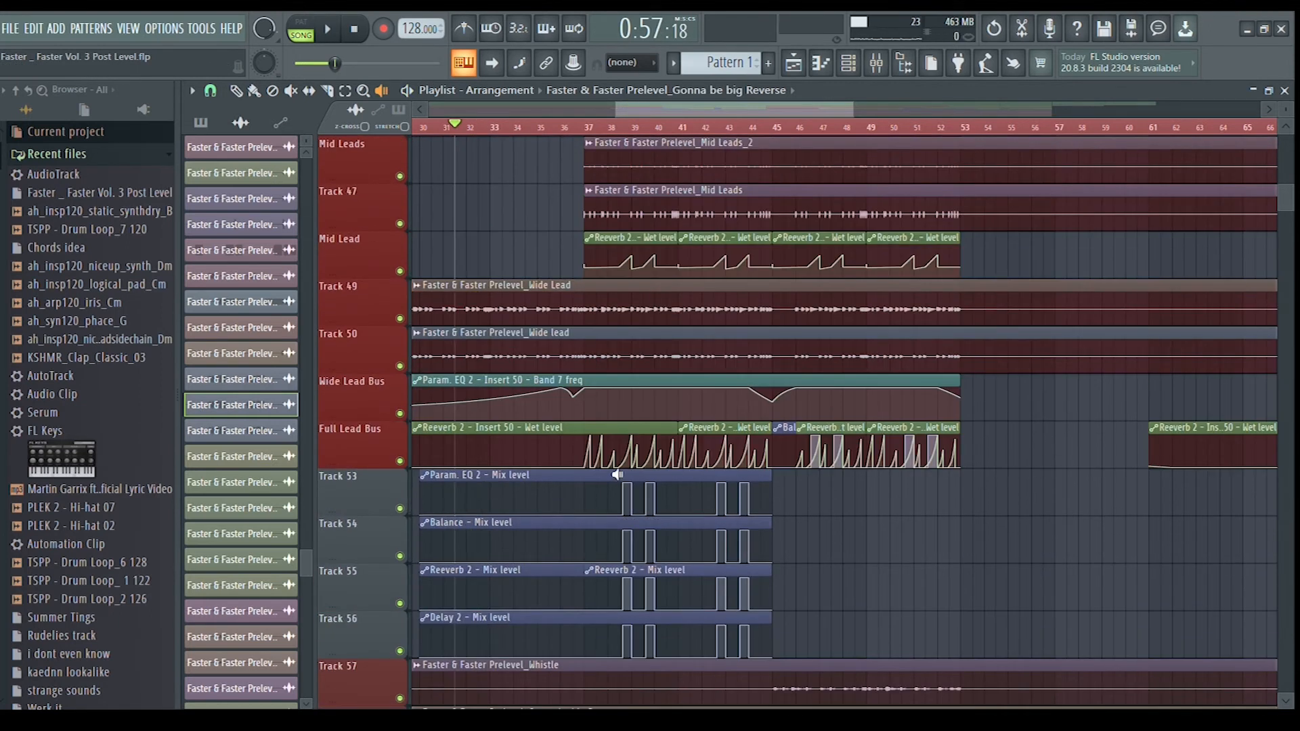
- Listen to the full lead stack around bars 37 to 38 and examine the Reeverb 2 wet level automation clips
scroll(596, 465, "up", 3)
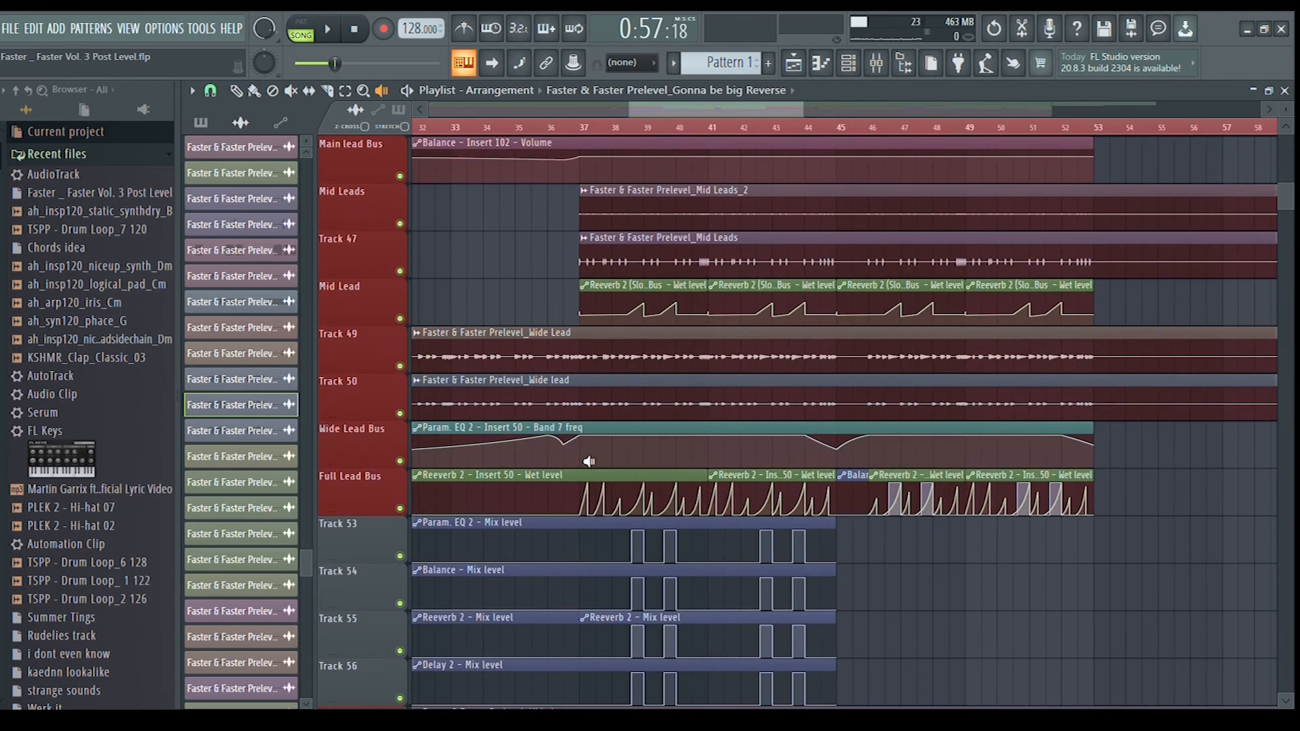
scroll(620, 467, "up", 2)
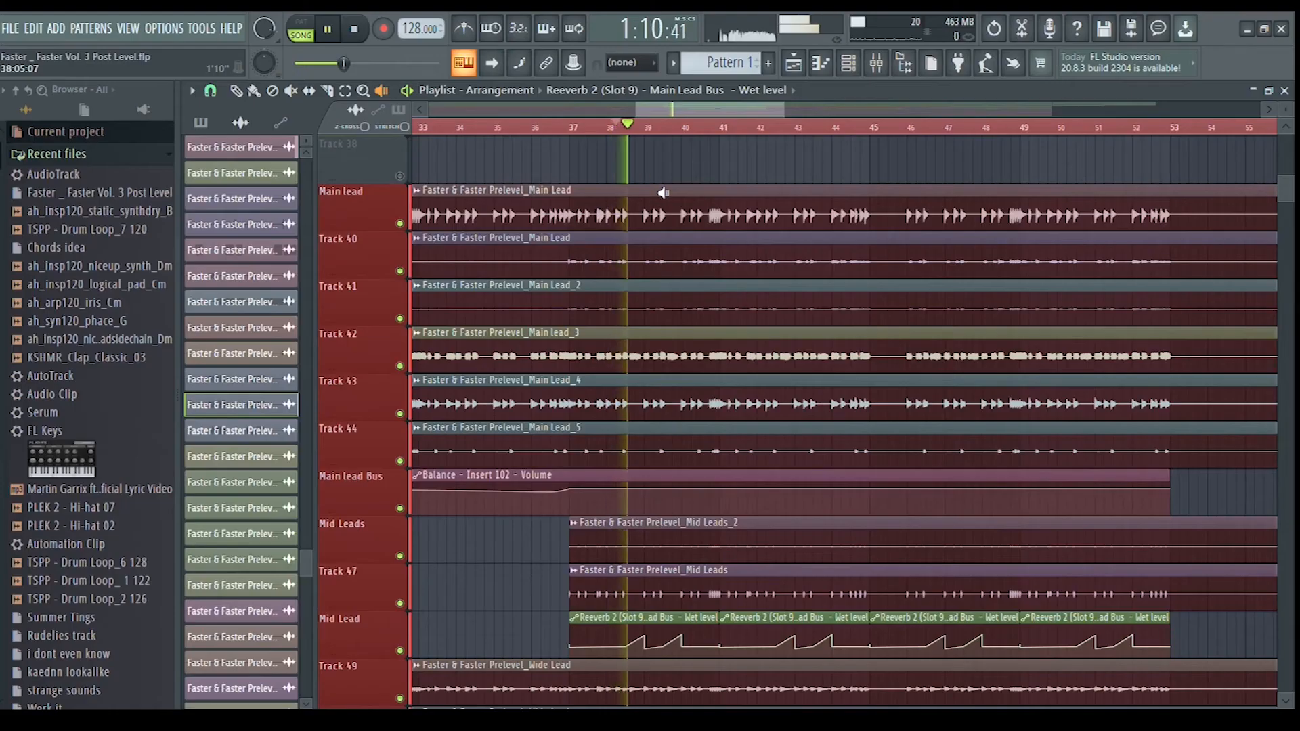
key("space")
scroll(728, 514, "down", 10)
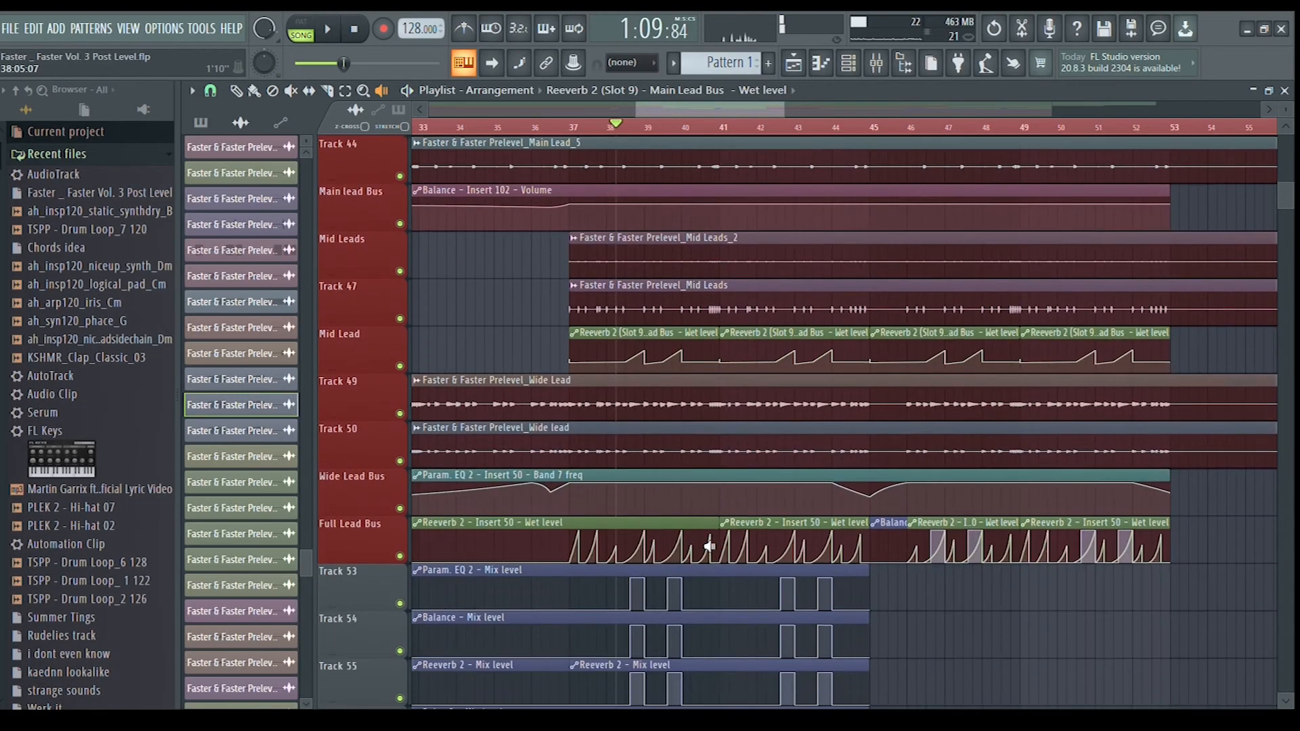
- Examine the mix level automation clips on tracks 53 to 56 together with the lead tracks above them
scroll(656, 440, "down", 3)
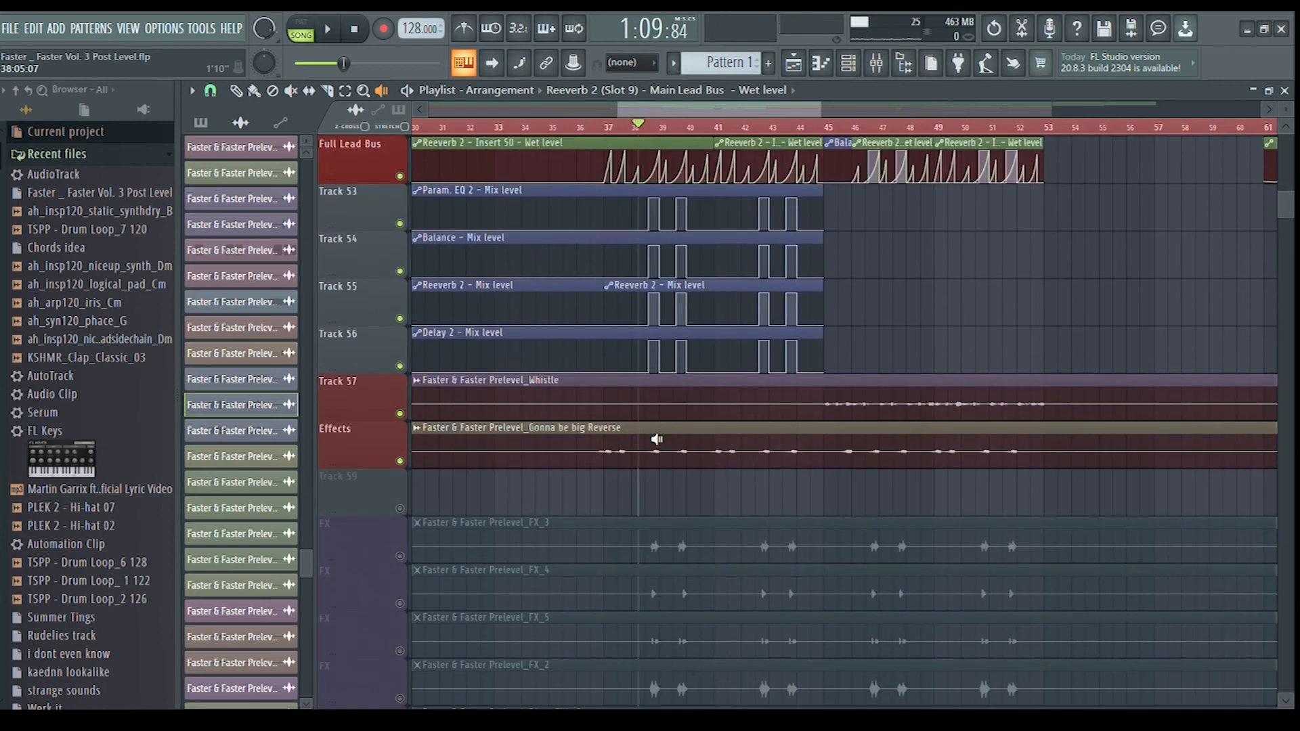
scroll(657, 433, "up", 13)
scroll(694, 456, "down", 7)
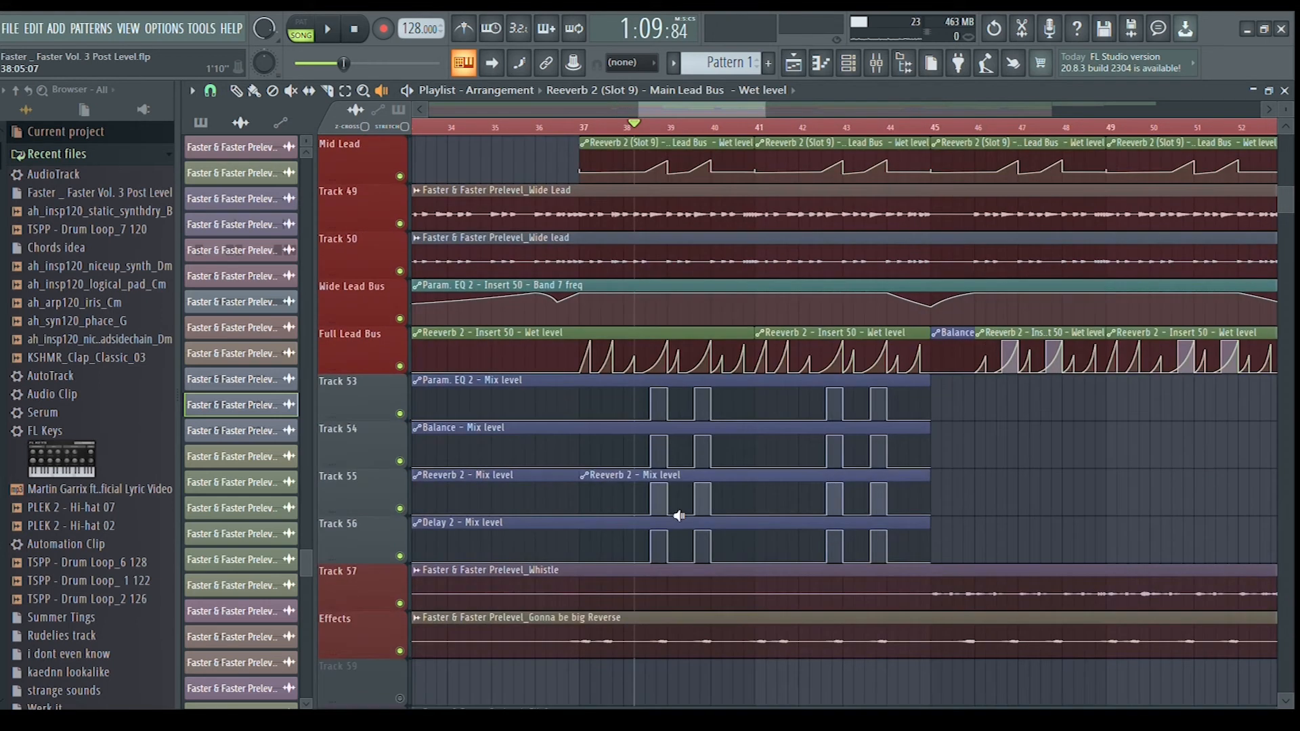
scroll(831, 171, "up", 10)
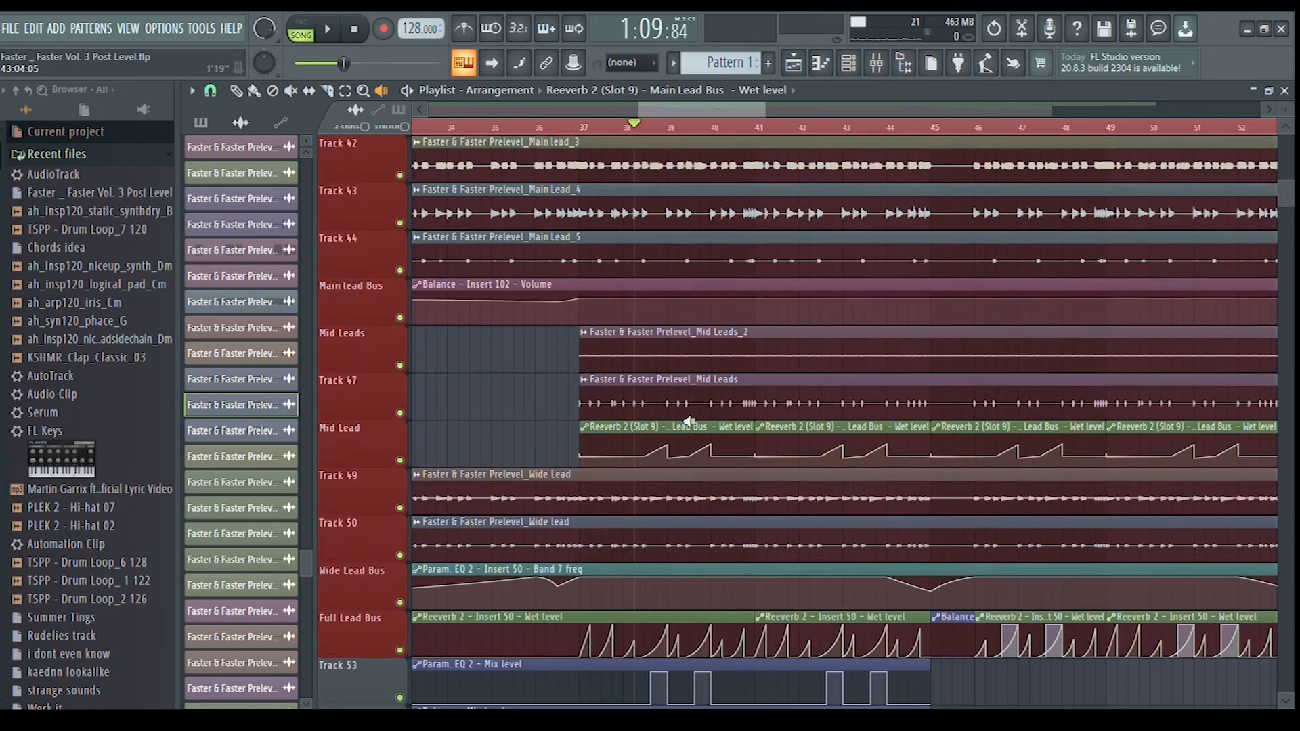
scroll(694, 346, "up", 2)
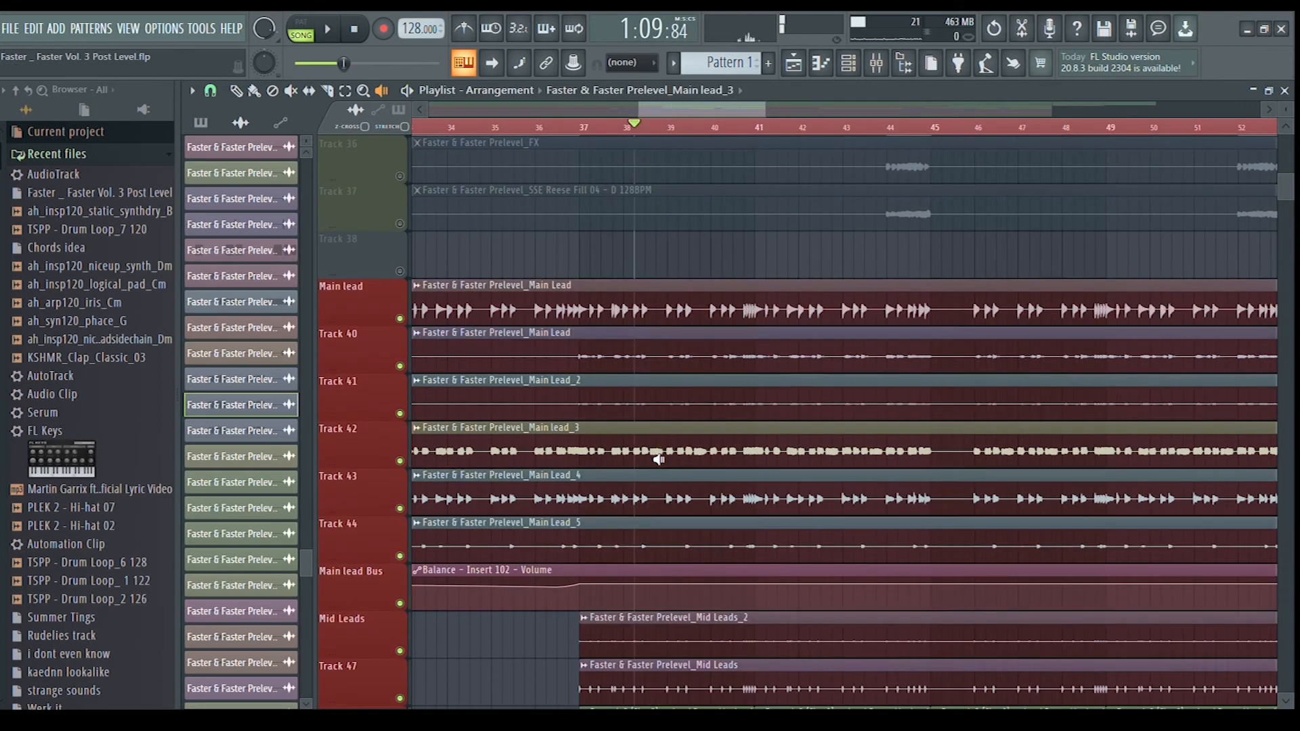
- Delete the sliced Wide Lead section just before bar 39 on Track 49 and play back the resulting gap
scroll(647, 392, "down", 2)
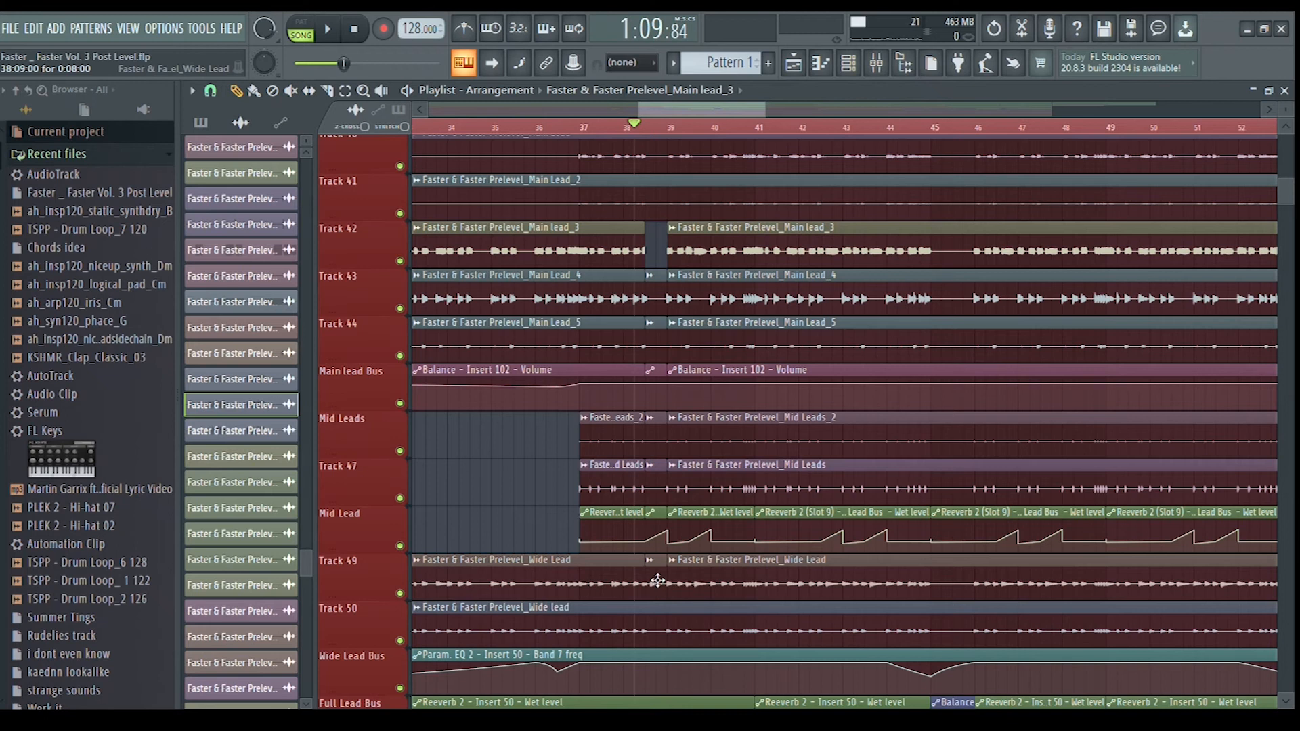
right_click(658, 581)
key("space")
key("space")
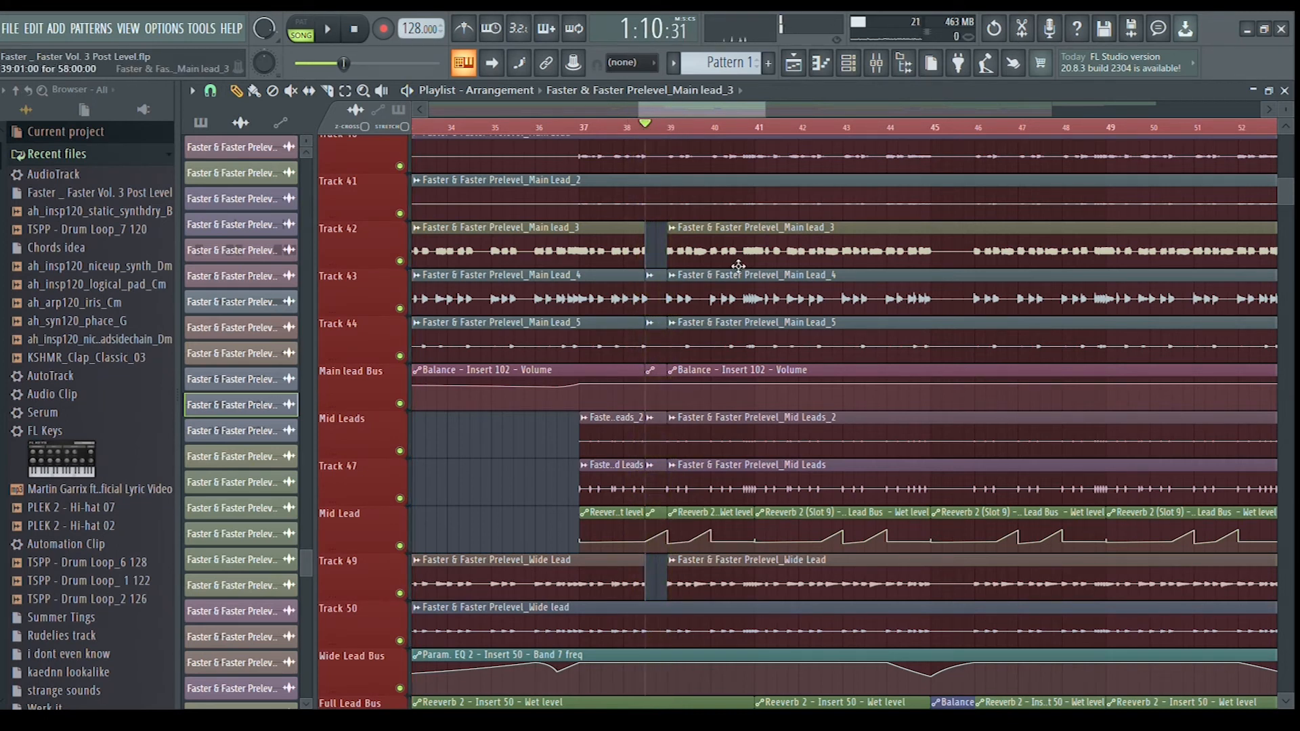
key("space")
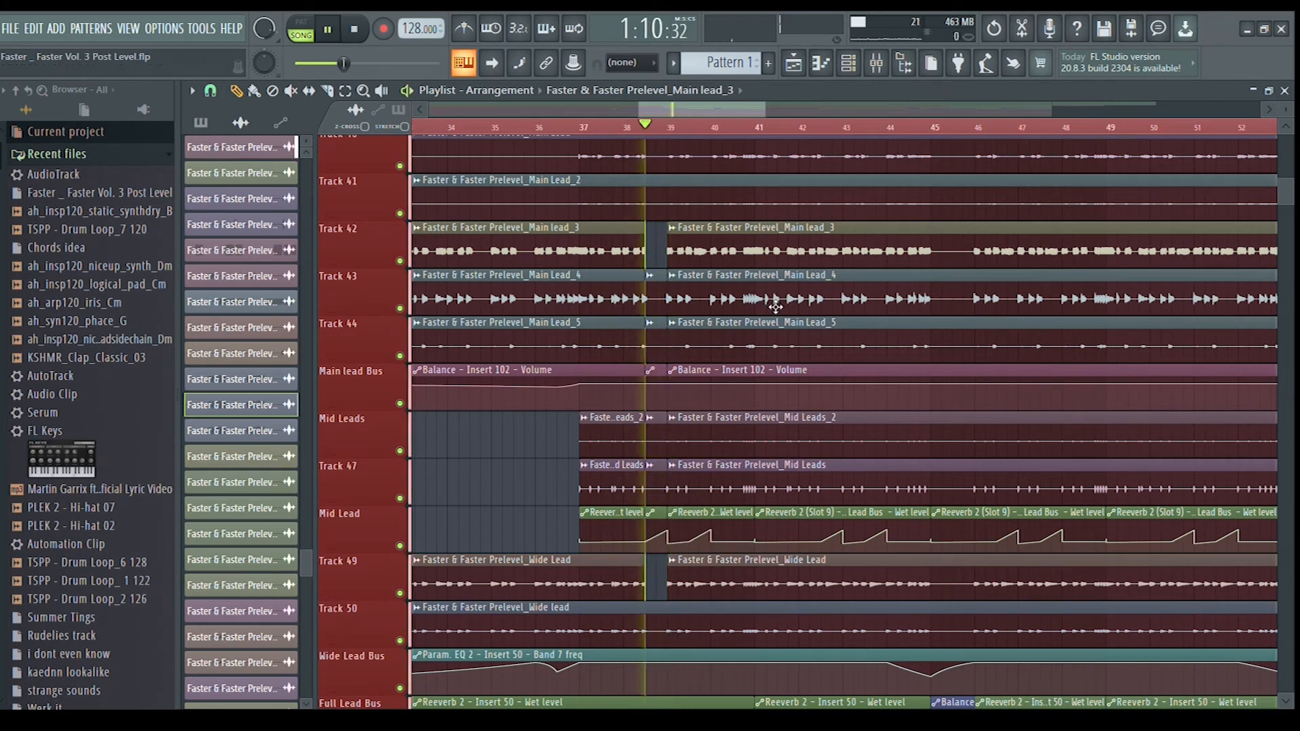
key("space")
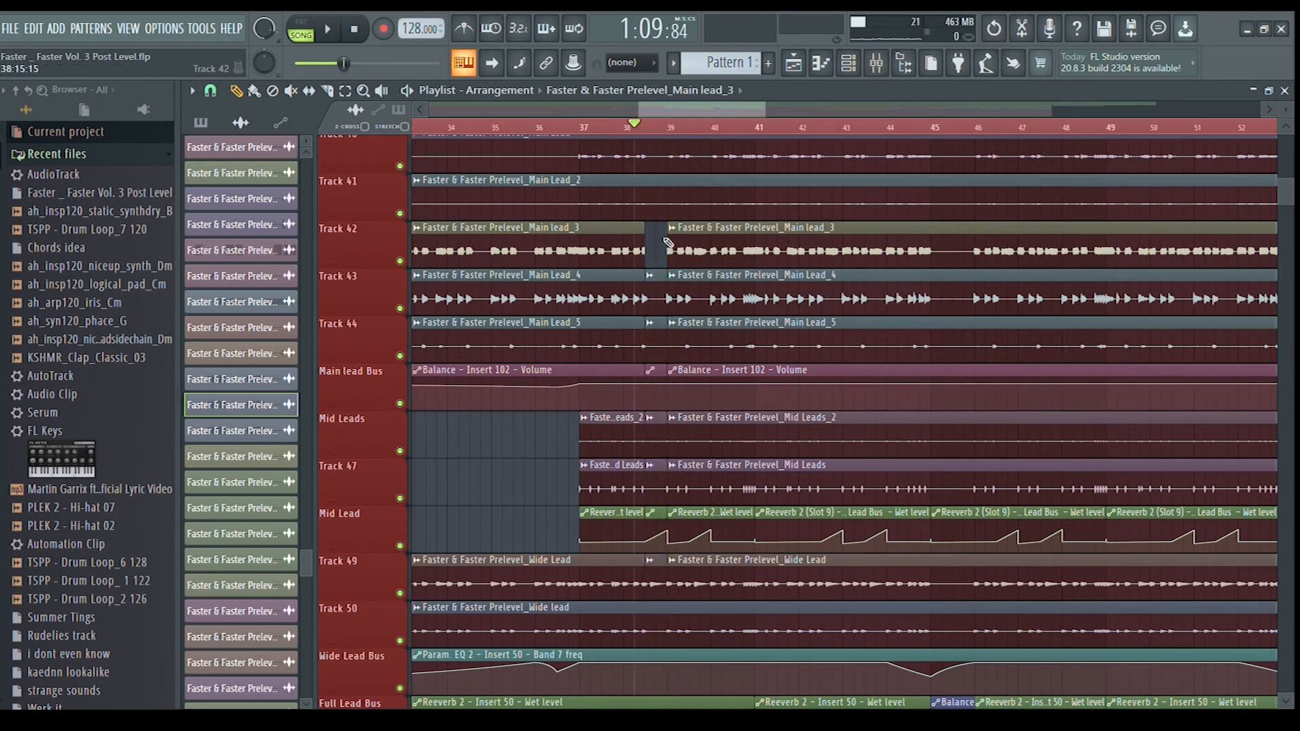
- Examine the Full Lead Bus and tracks 53 to 56 automation clips, and play back the section from about bar 38
key("space")
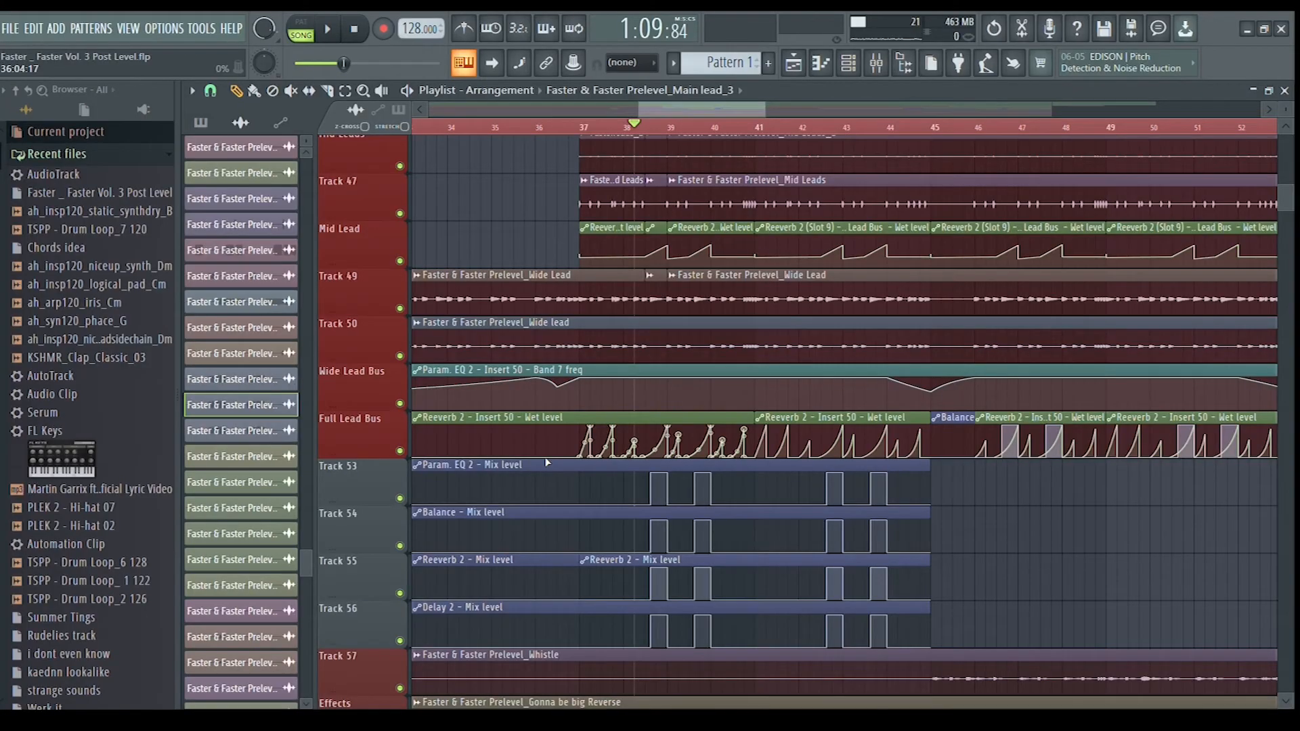
scroll(677, 445, "down", 3)
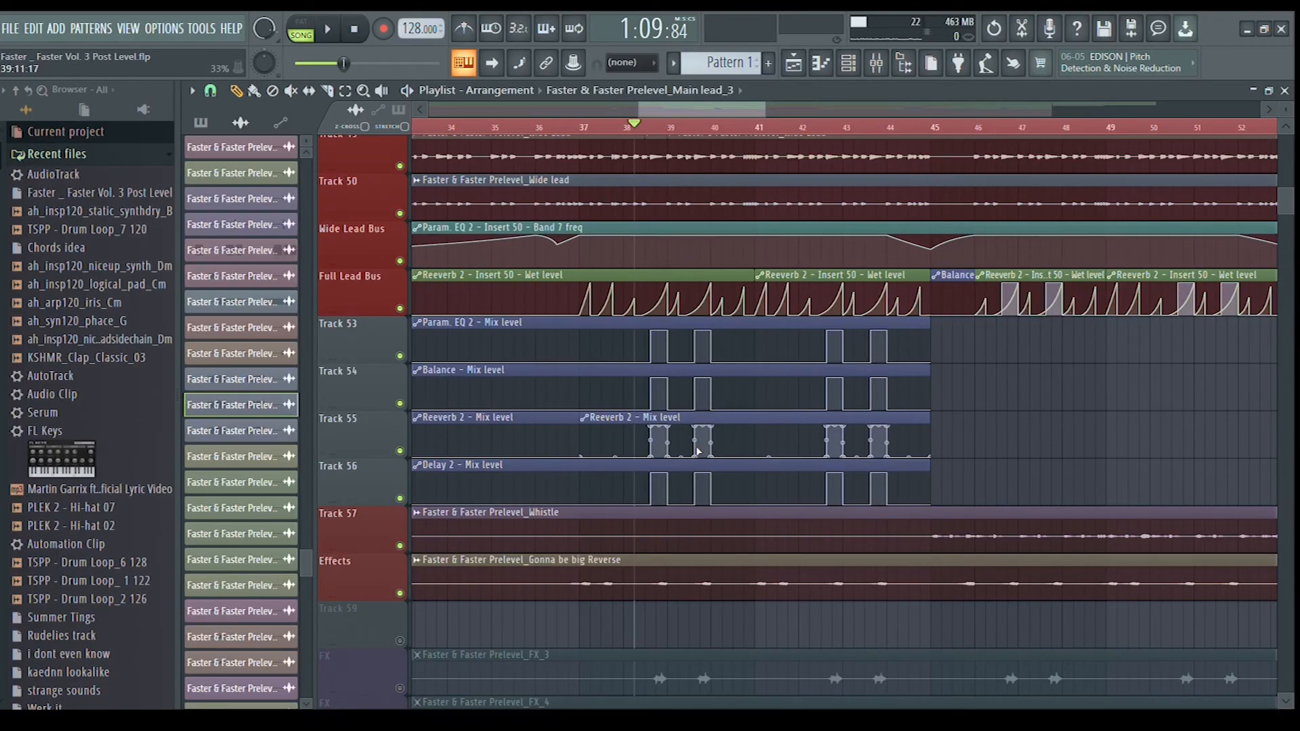
scroll(606, 453, "down", 1)
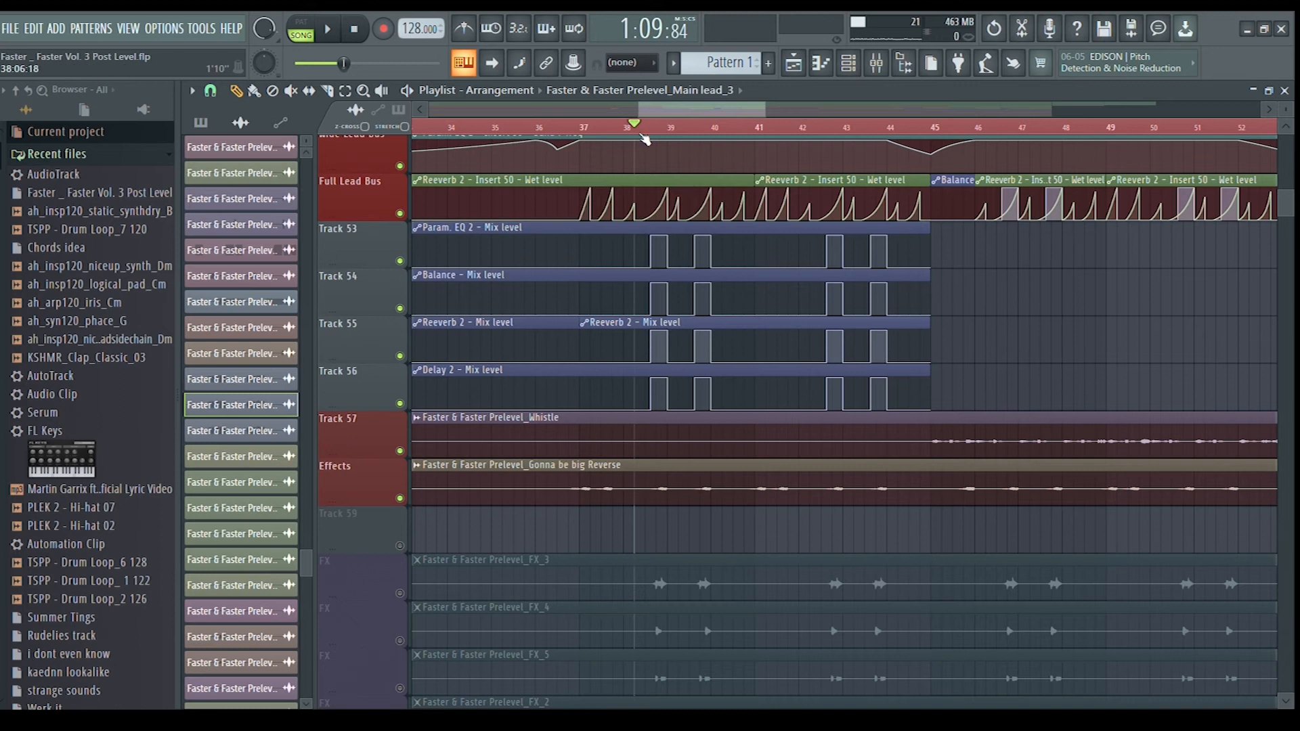
key("space")
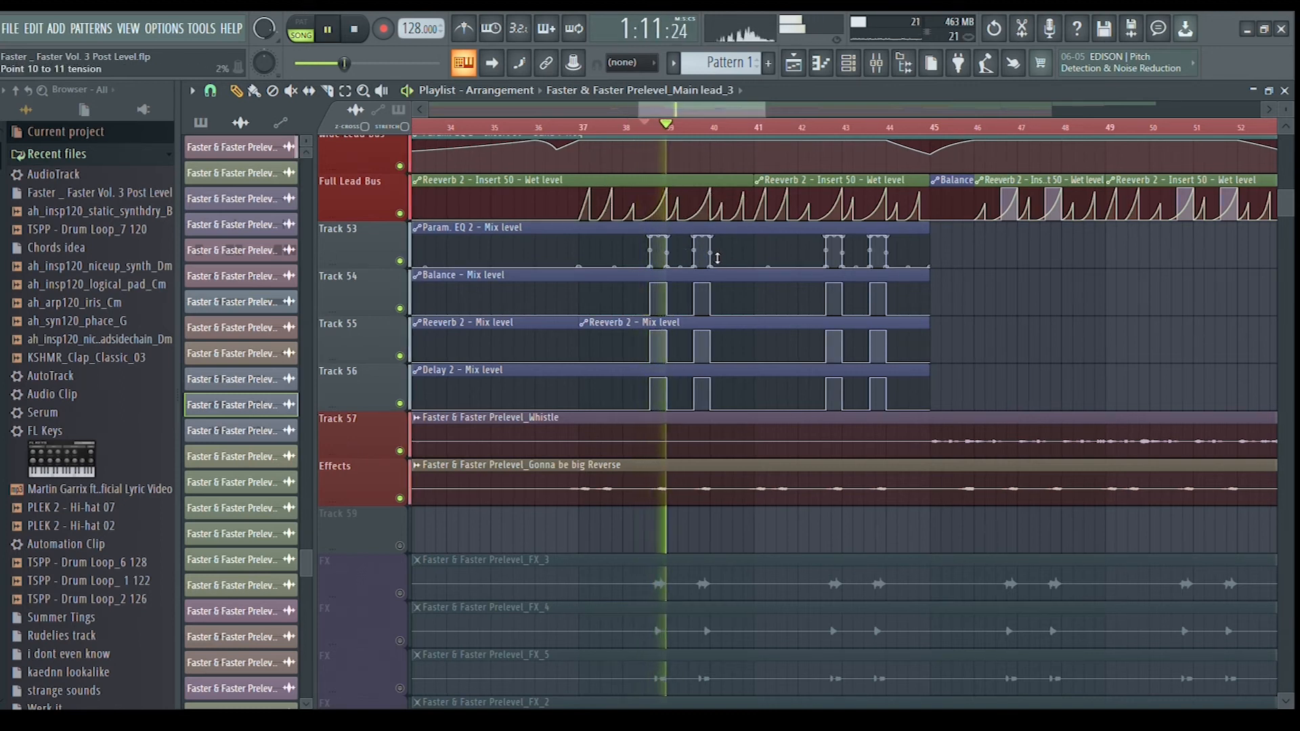
key("space")
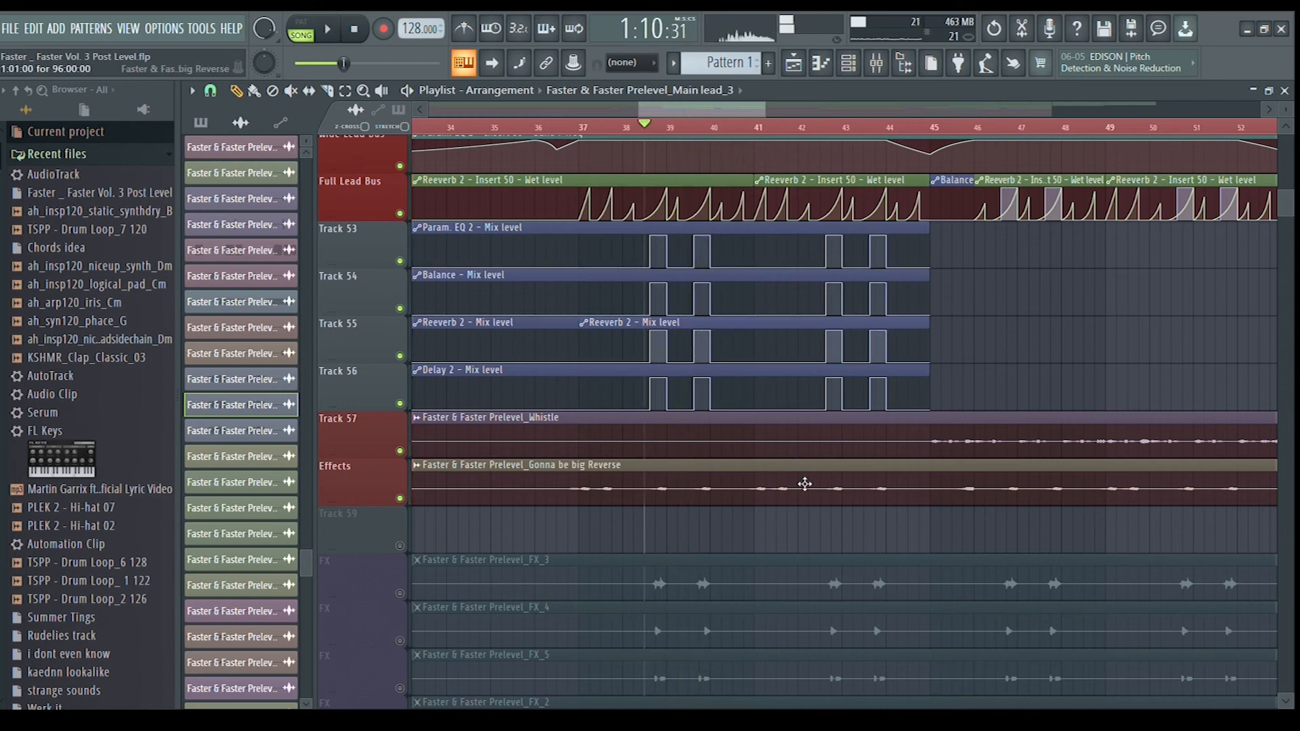
- Review the lead tracks and audition the Gonna be big Reverse clip on the Effects track near bar 37
scroll(719, 437, "down", 3)
scroll(719, 437, "up", 10)
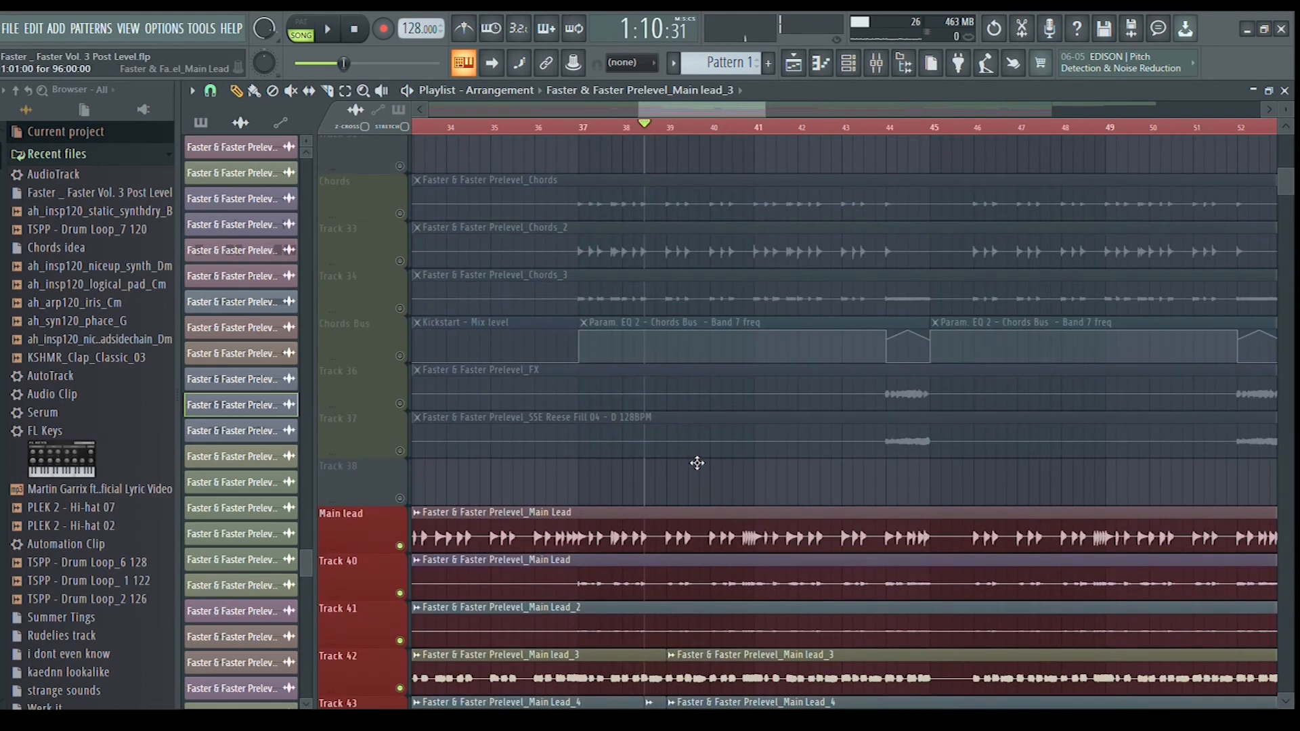
scroll(675, 486, "down", 9)
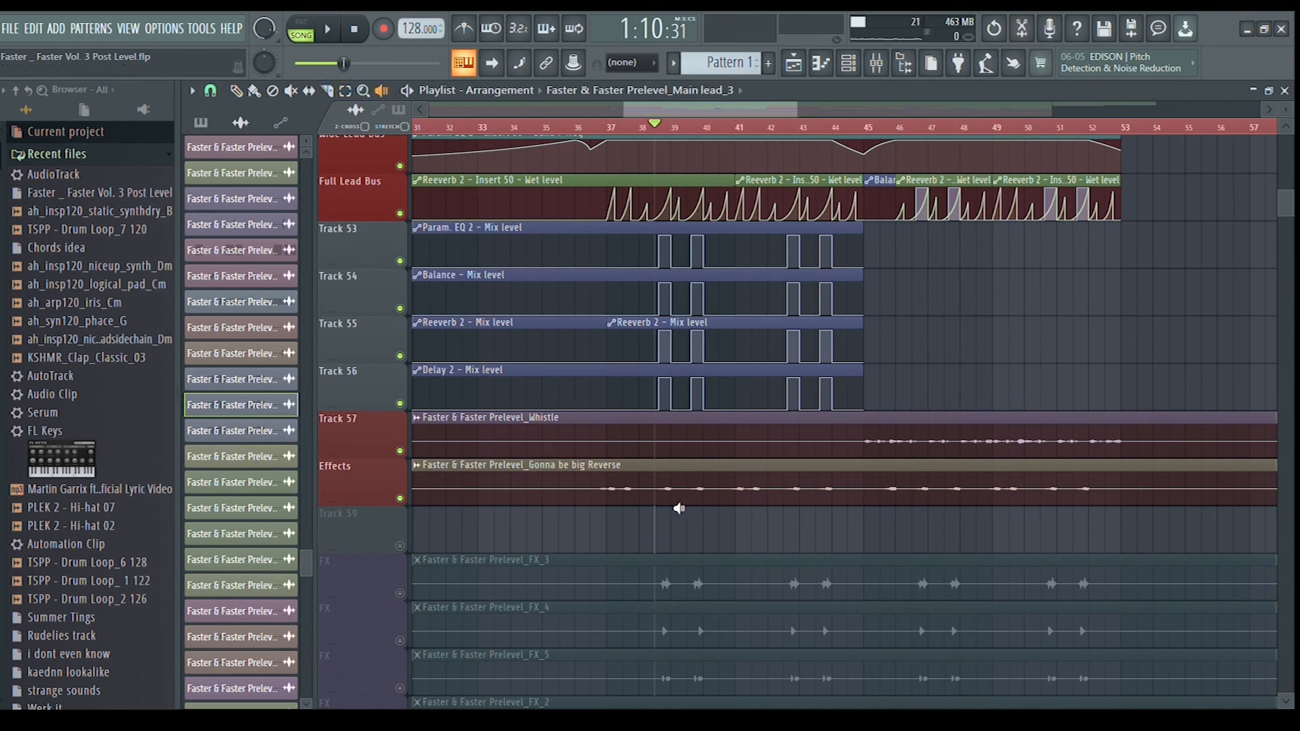
left_click(617, 491)
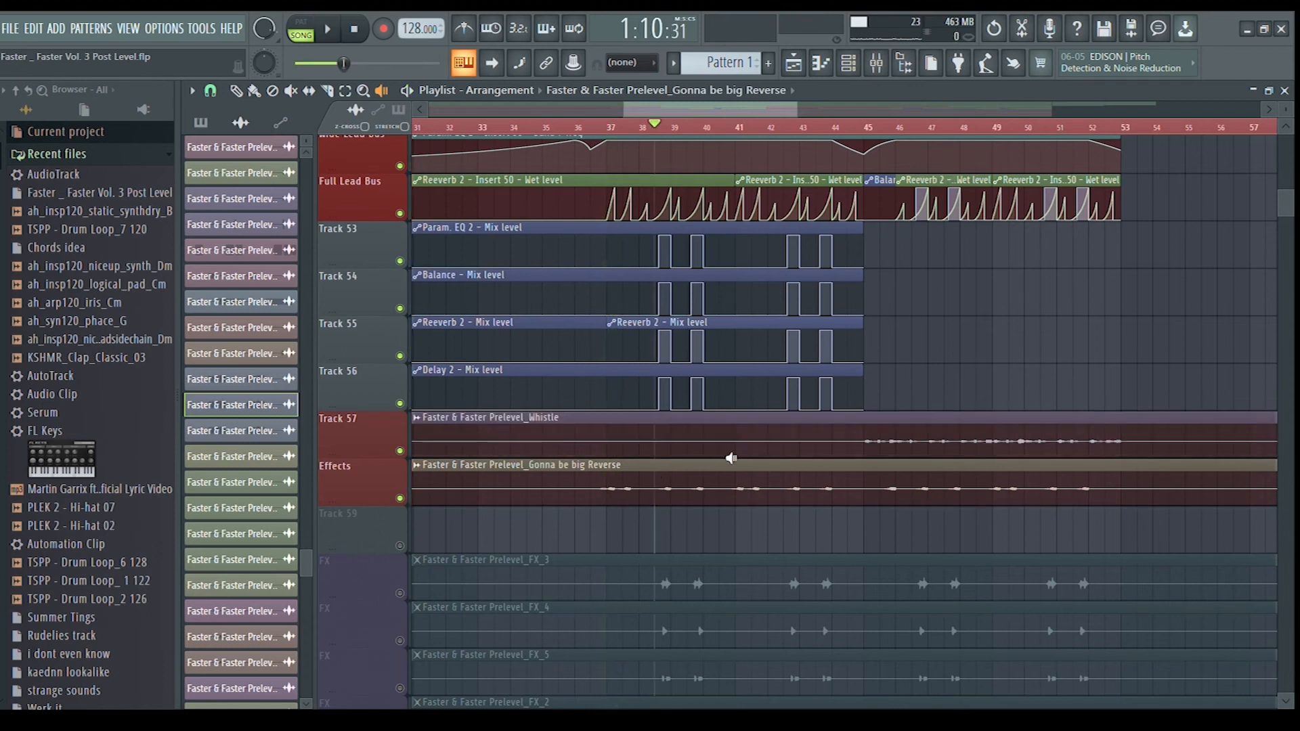
- Slice out the first Main Lead note at bar 37 and copy that slice to the empty Track 38
scroll(736, 446, "up", 4)
scroll(735, 446, "up", 11)
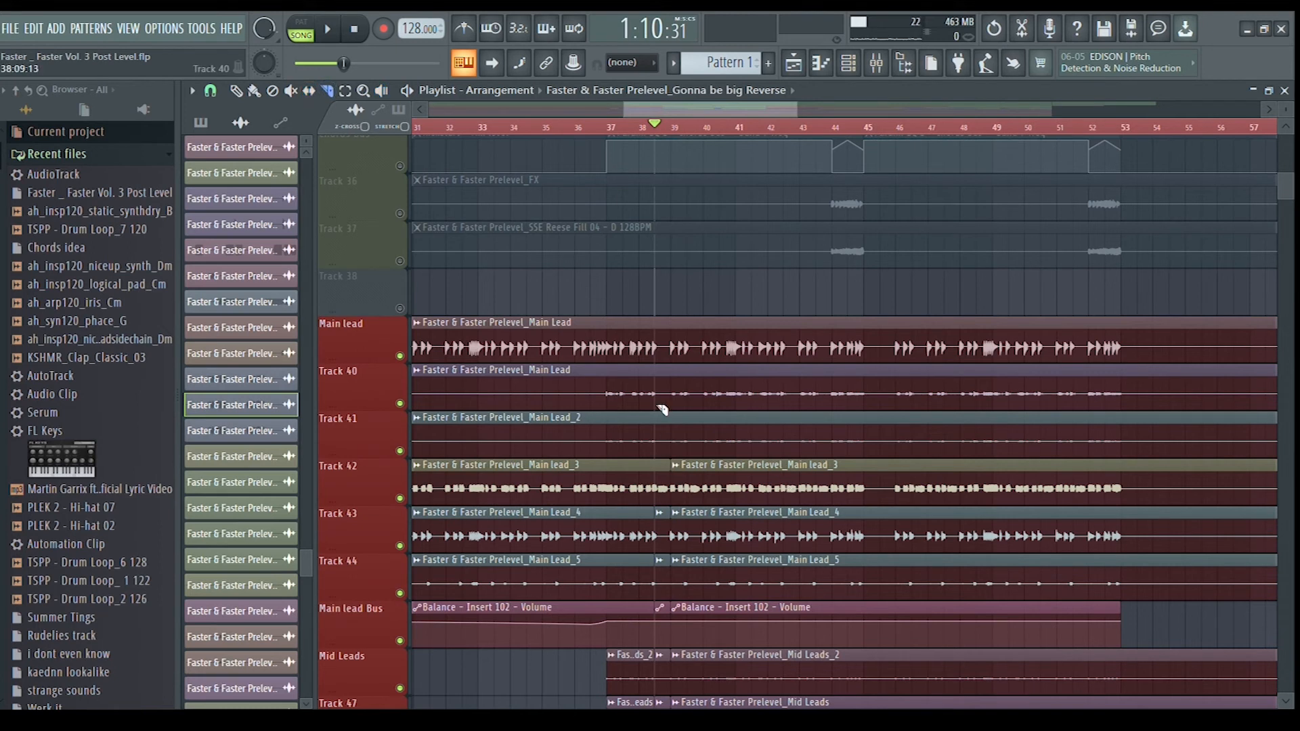
scroll(663, 410, "up", 5)
scroll(671, 433, "up", 3)
scroll(680, 460, "down", 2)
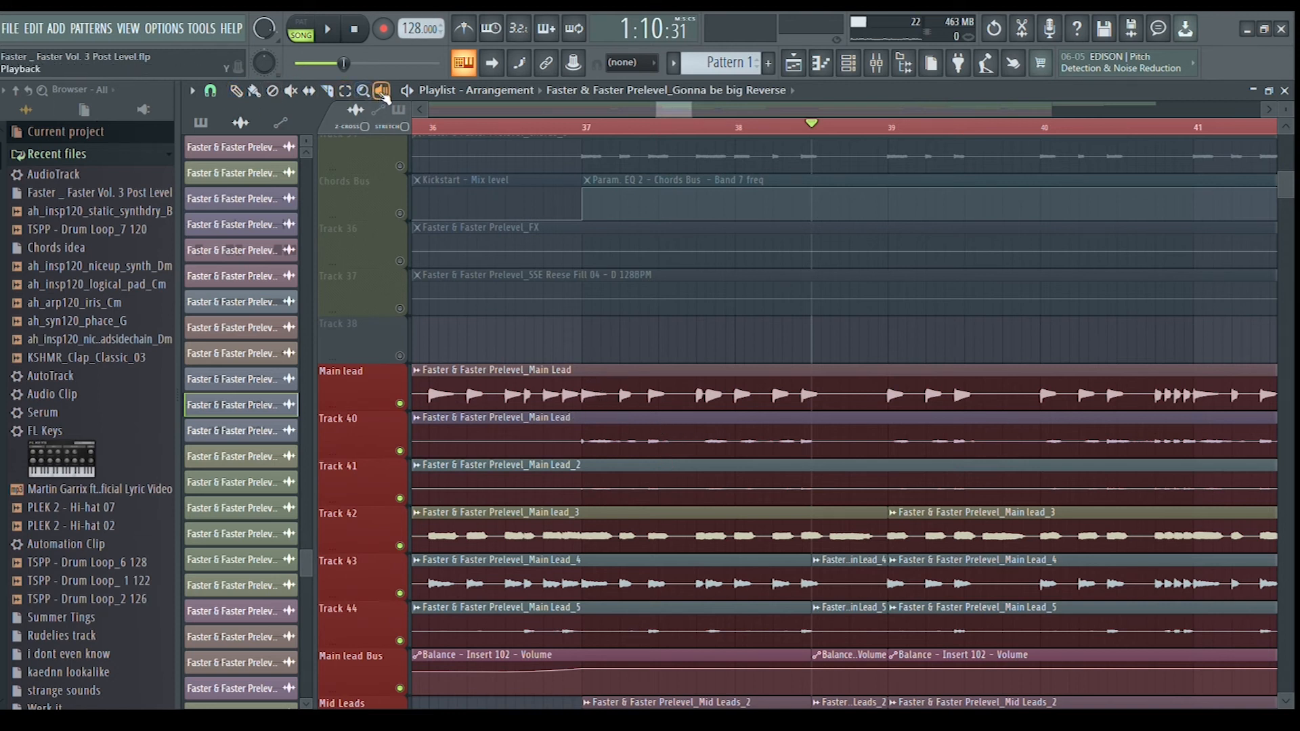
left_click(584, 382)
left_click(591, 382)
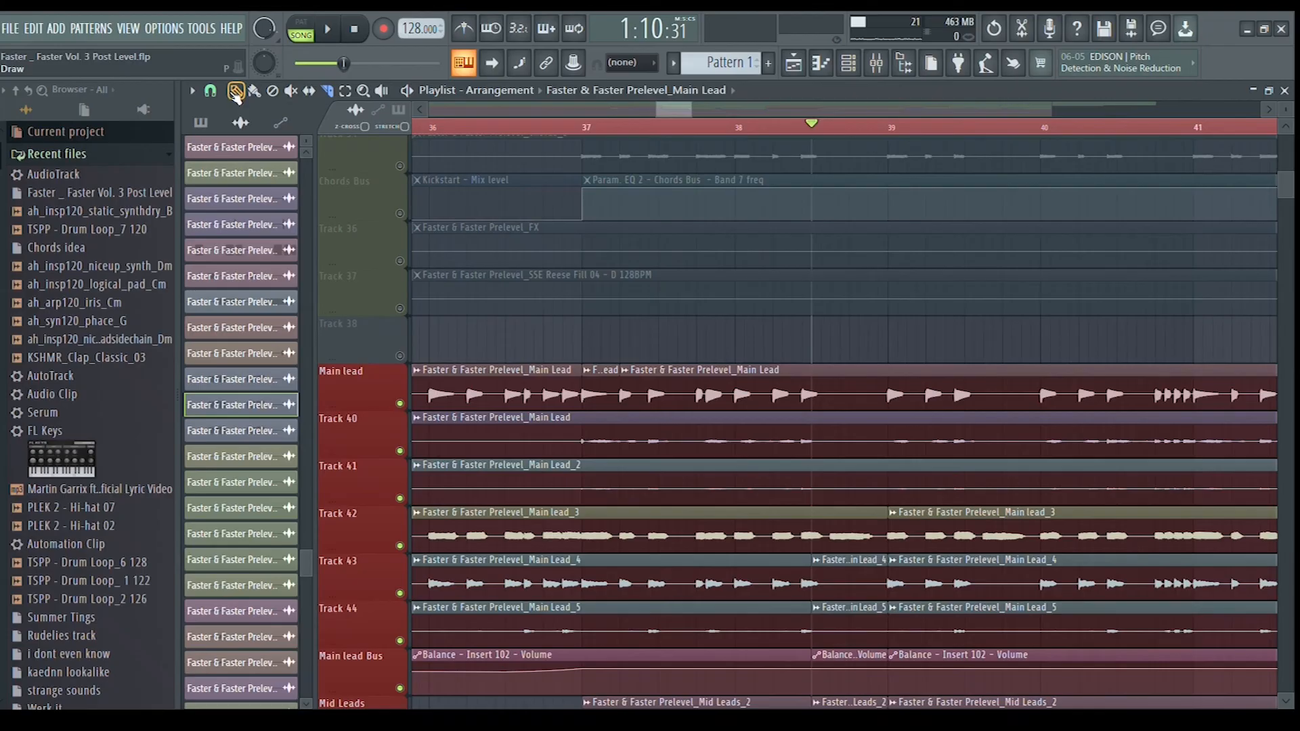
left_click_drag(602, 402, 595, 358)
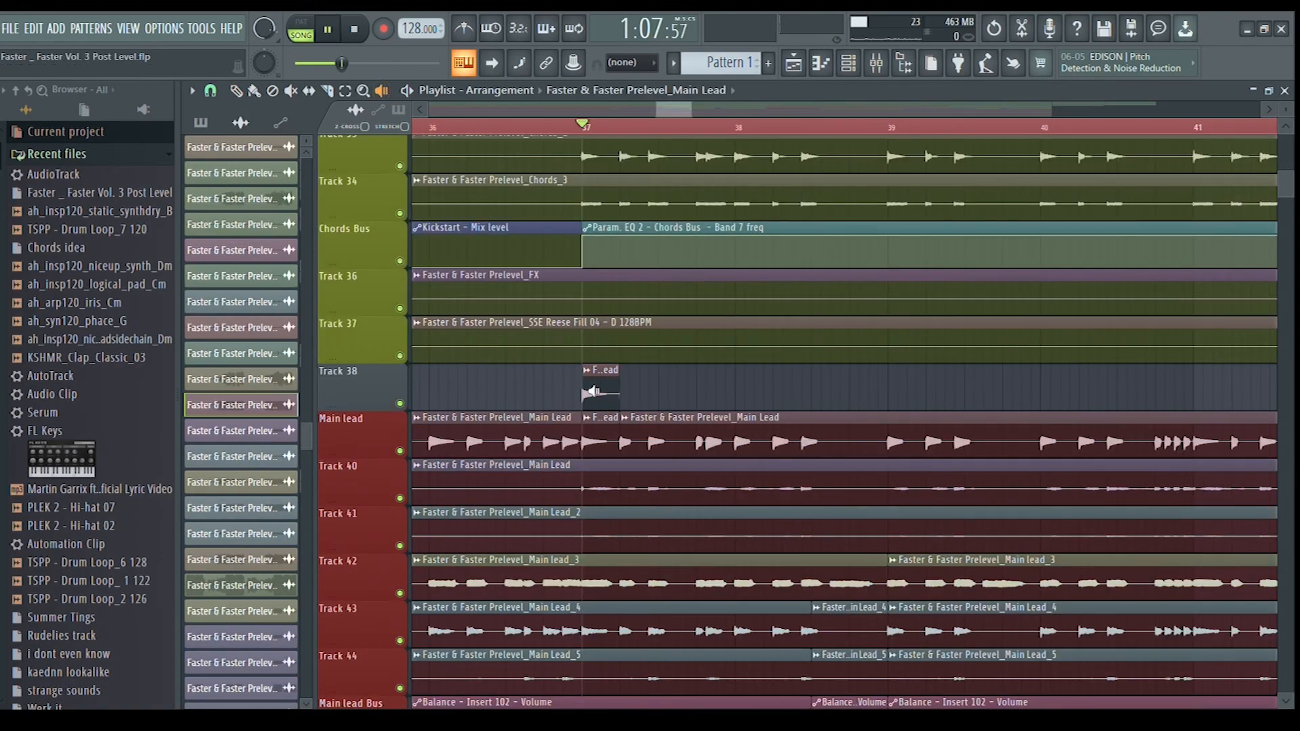
- Play back from bar 37 and look over the Full Lead Bus reverb automation and the copied slice
key("space")
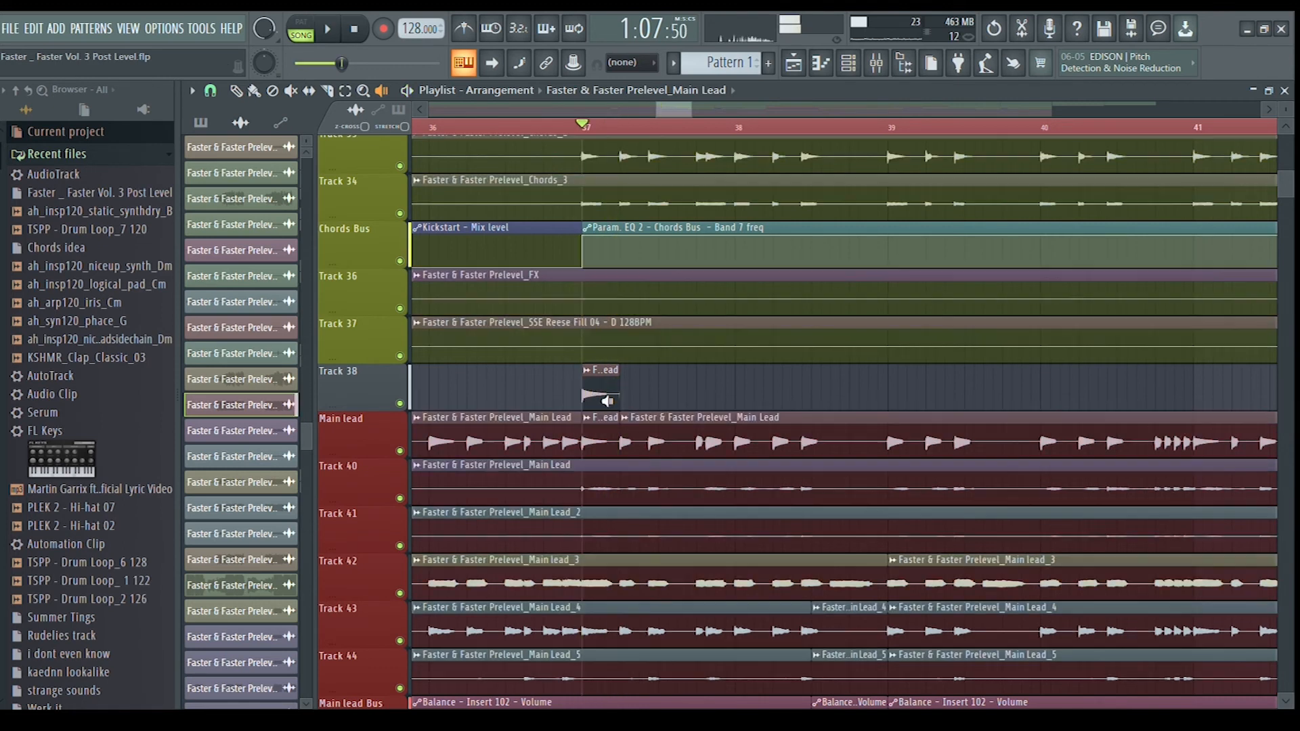
scroll(643, 353, "down", 7)
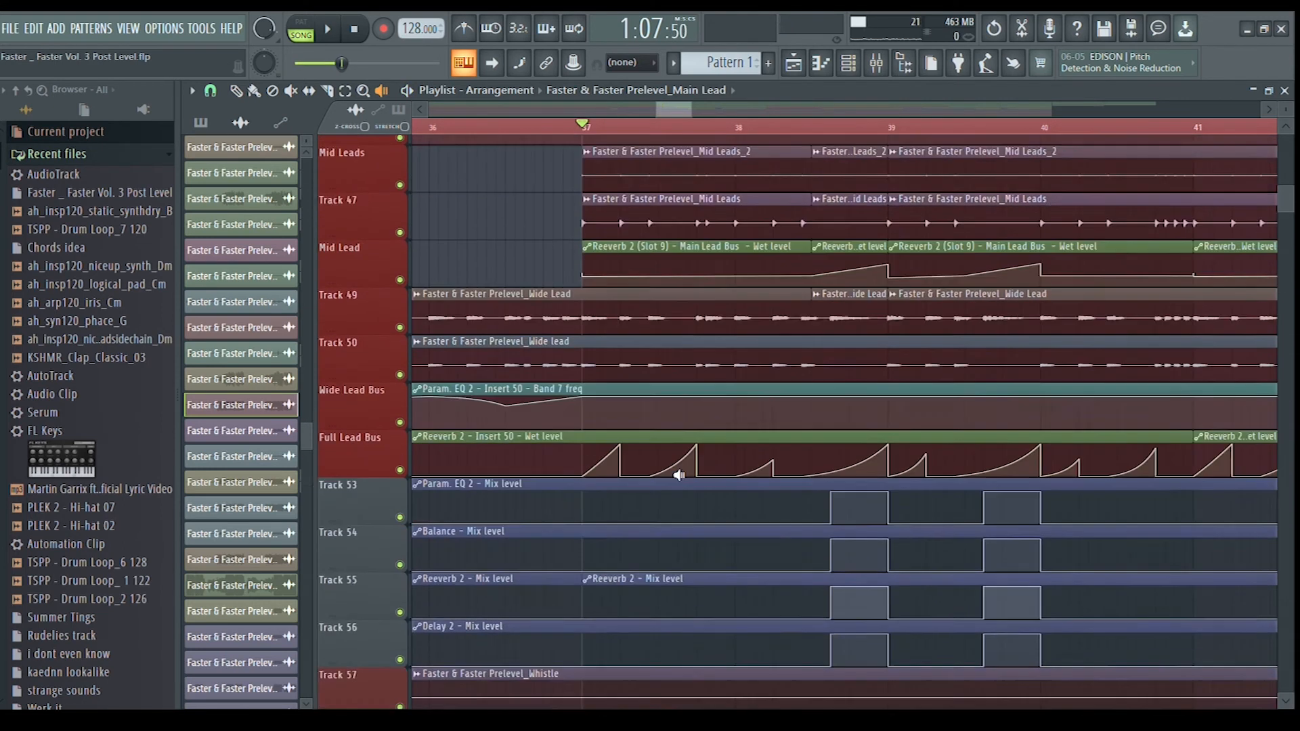
key("space")
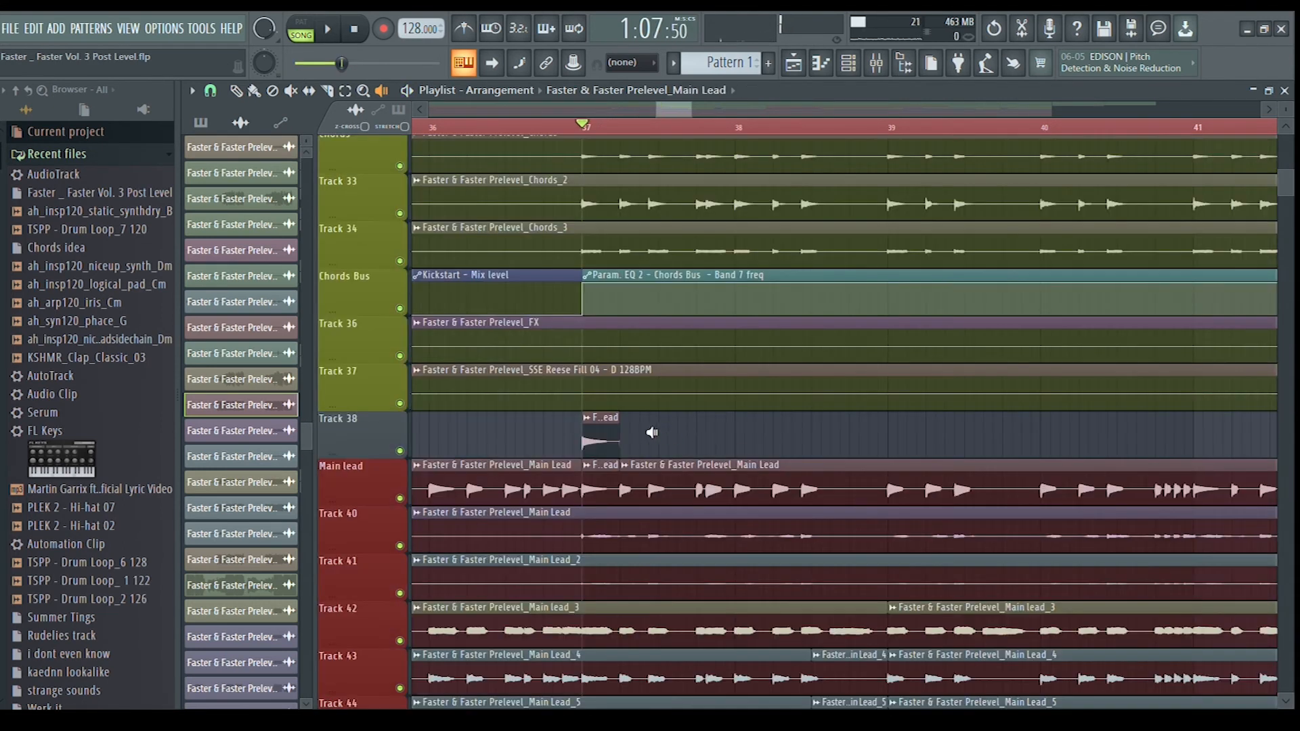
- Make the copied Main Lead slice on Track 38 a unique sample and reverse it
scroll(599, 404, "down", 1)
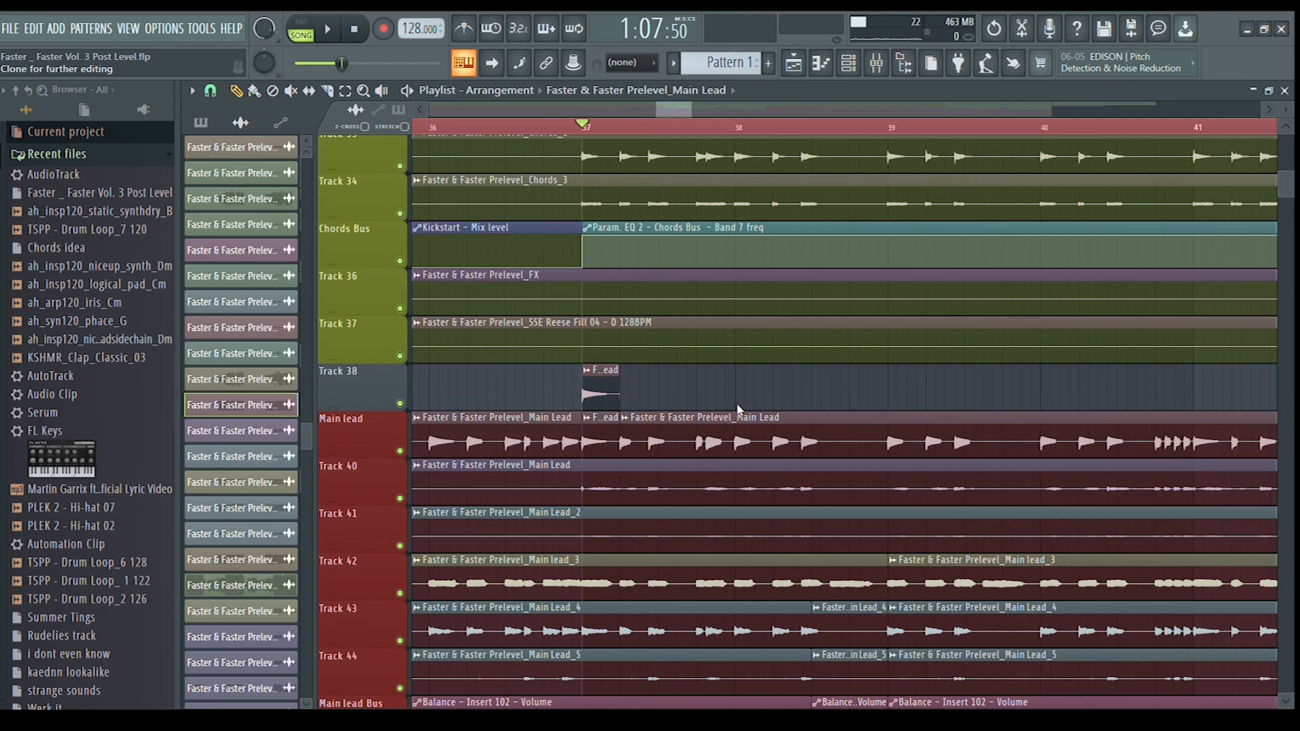
double_click(742, 425)
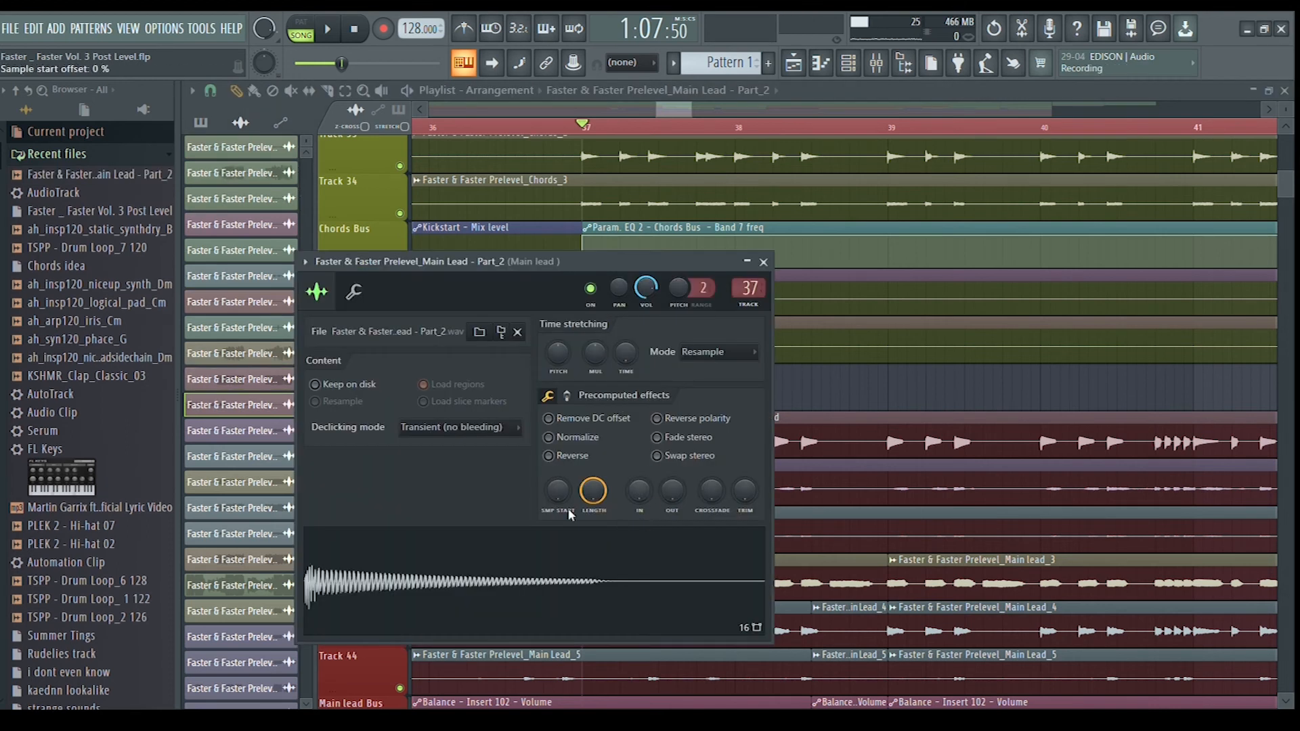
left_click(550, 456)
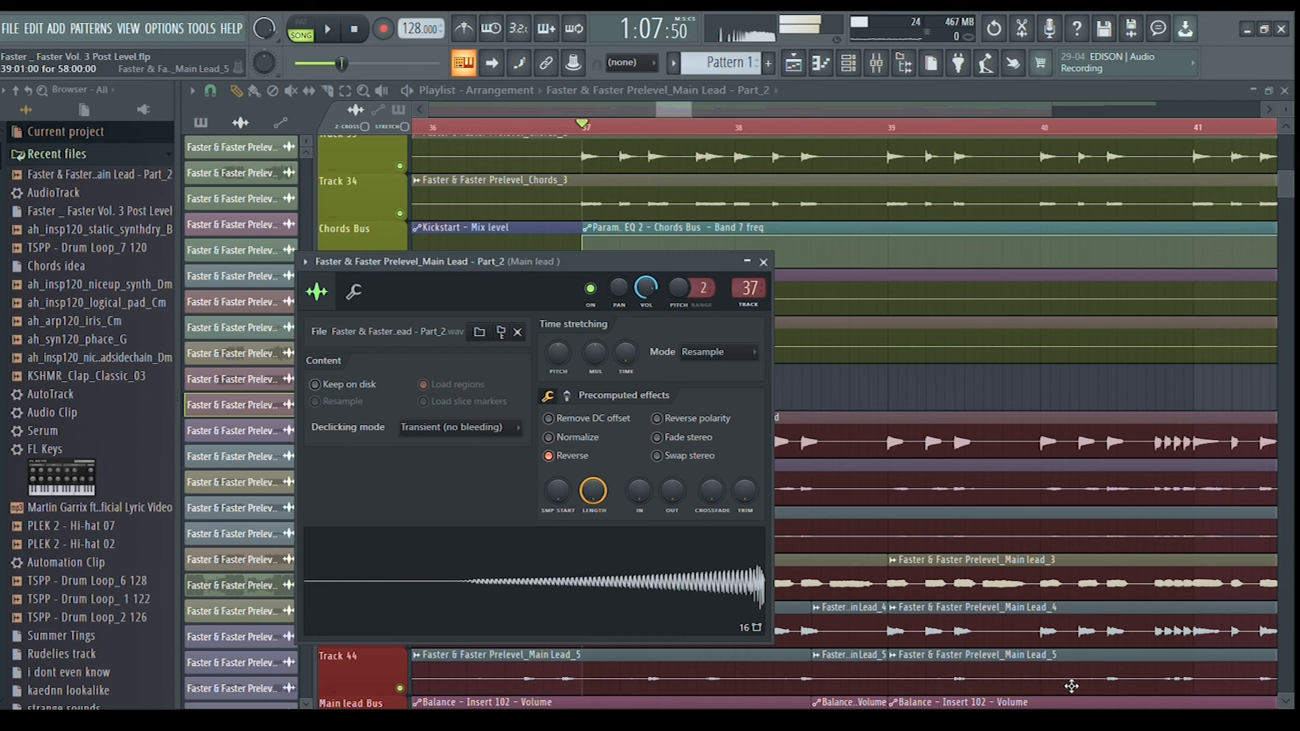
- Route the reversed sample to mixer insert 106, add Fruity Balance with a volume automation clip, and close the open windows
left_click(749, 265)
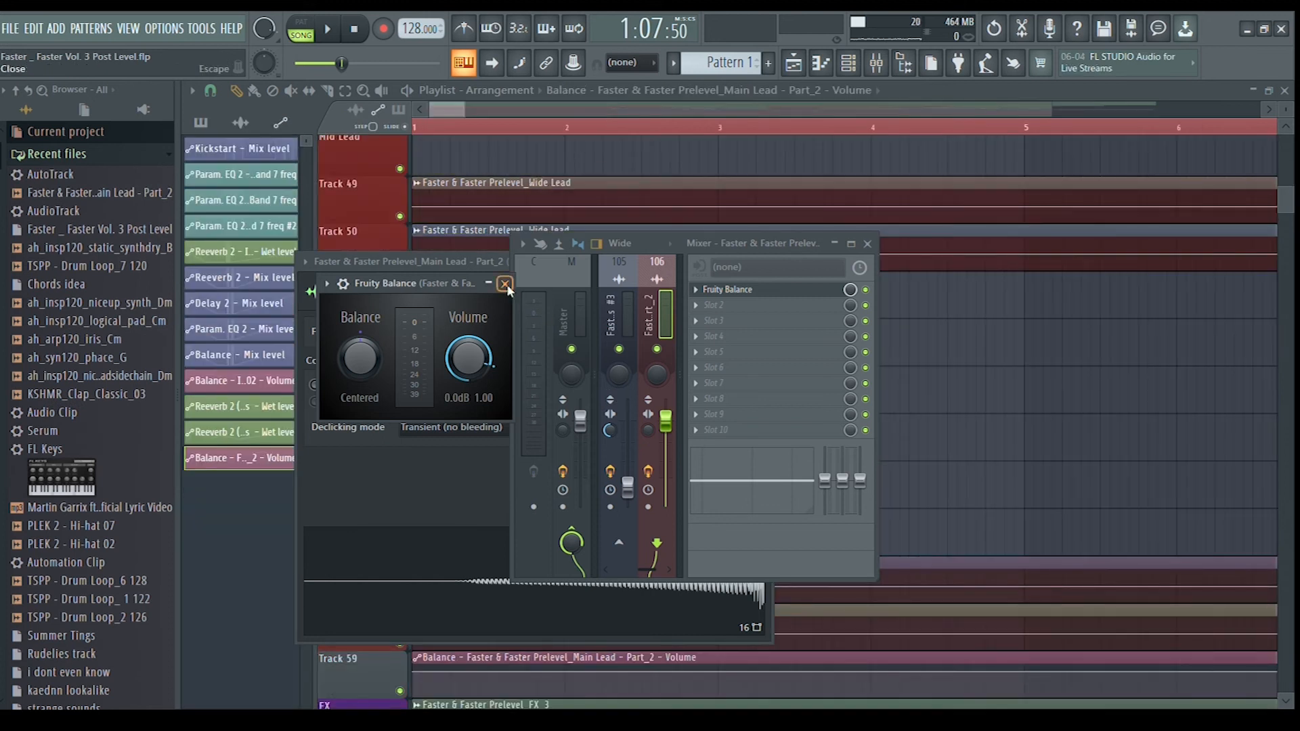
left_click(506, 284)
left_click(868, 244)
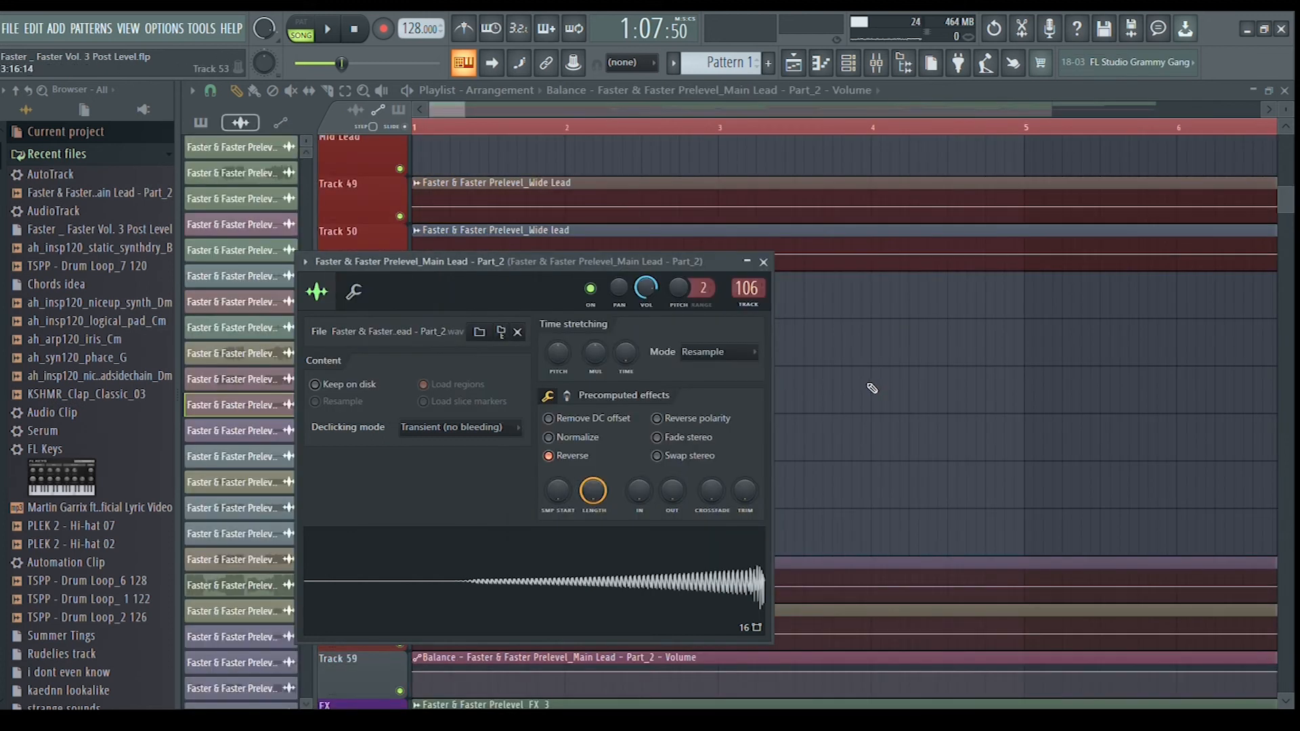
left_click(771, 266)
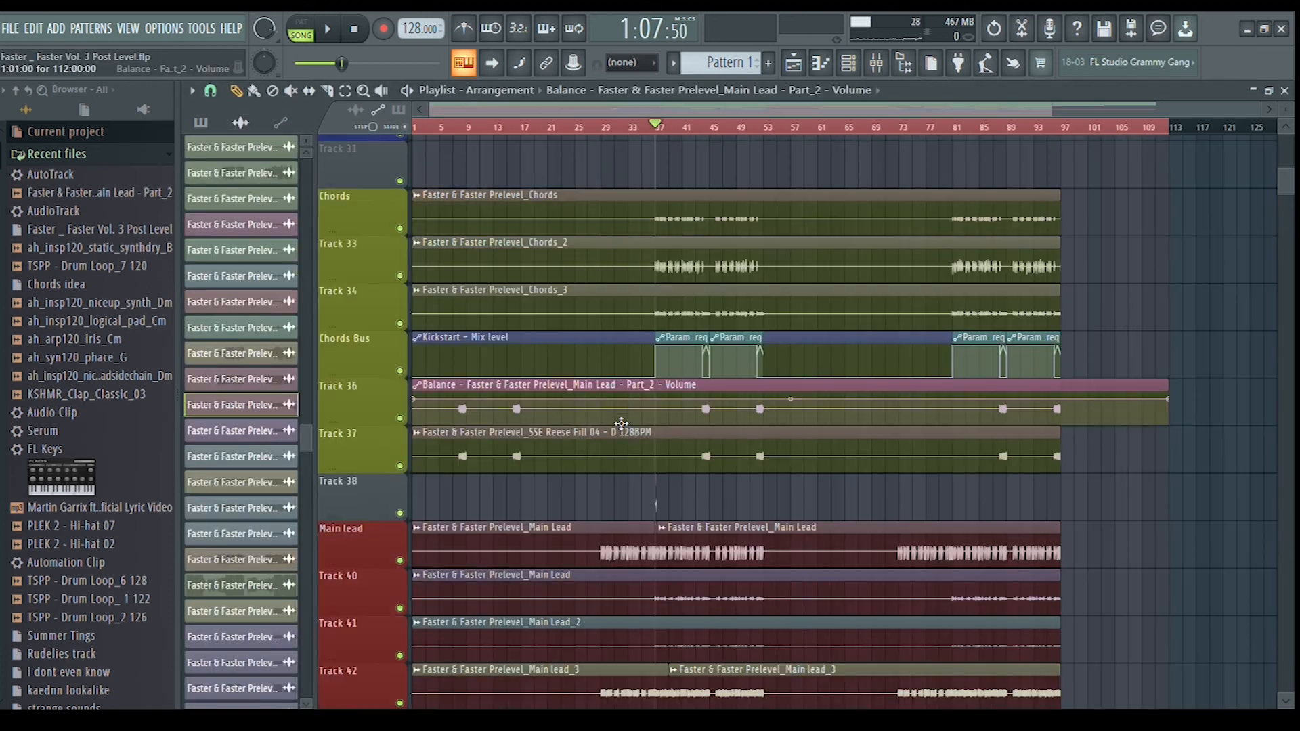
- Move the new Balance volume automation clip onto an empty Track 39 inserted directly below the reversed slice
left_click_drag(621, 424, 613, 497)
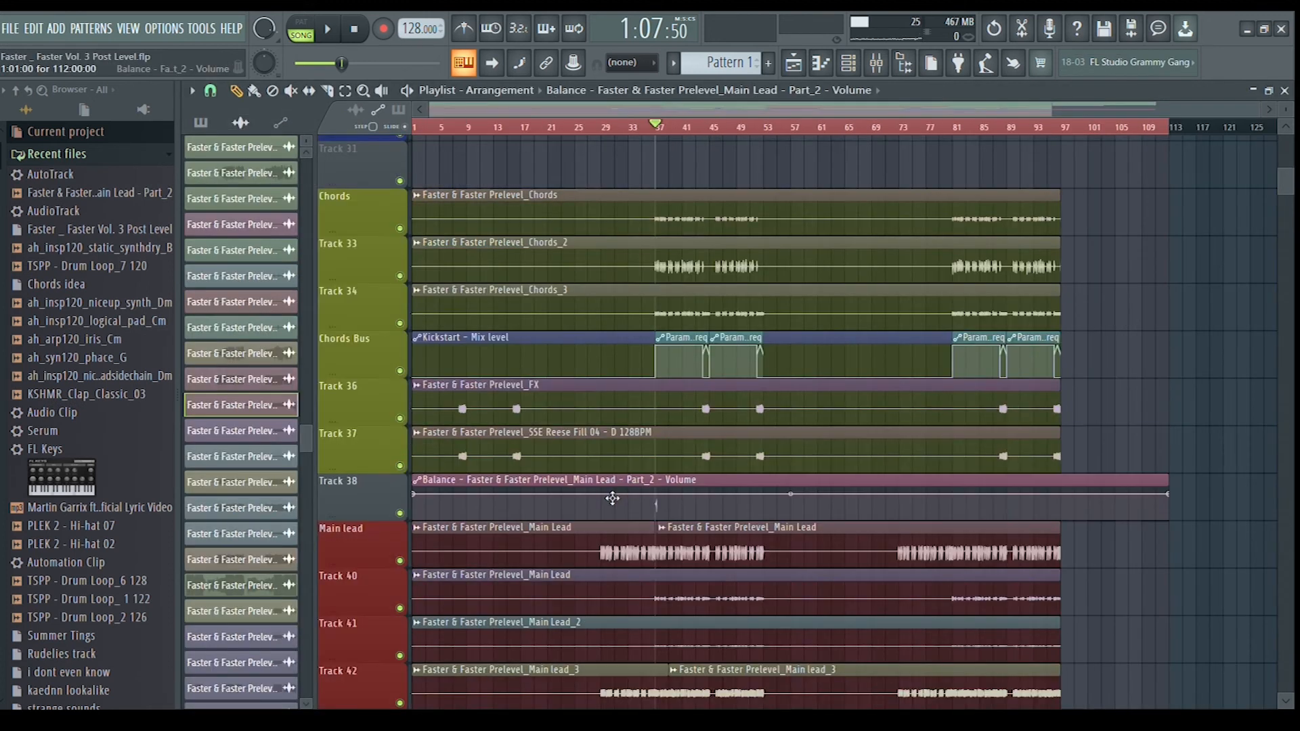
left_click(408, 656)
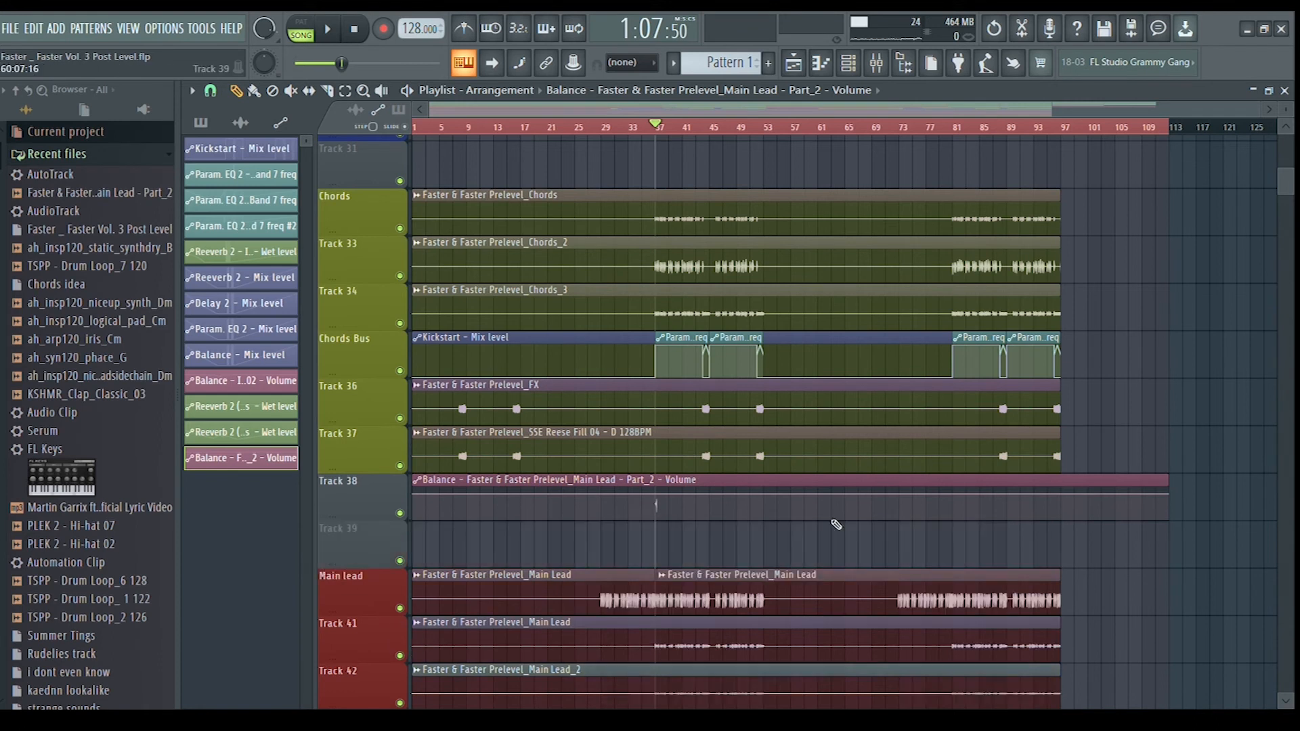
scroll(779, 498, "down", 3)
scroll(664, 454, "up", 10)
left_click_drag(831, 340, 831, 412)
scroll(831, 411, "up", 2)
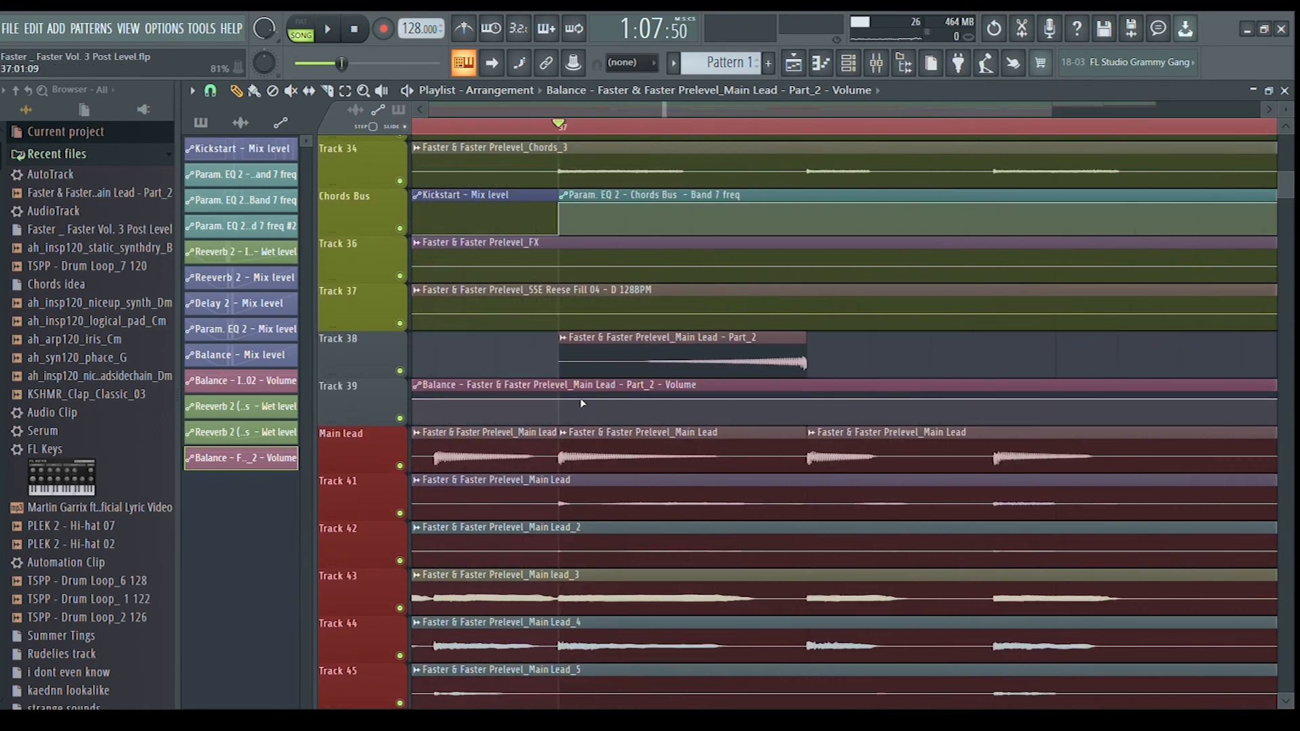
- Cut the volume automation clip down to the reversed slice's length and lower its end point to form a downward slope
left_click_drag(560, 421, 561, 420)
left_click_drag(811, 422, 811, 422)
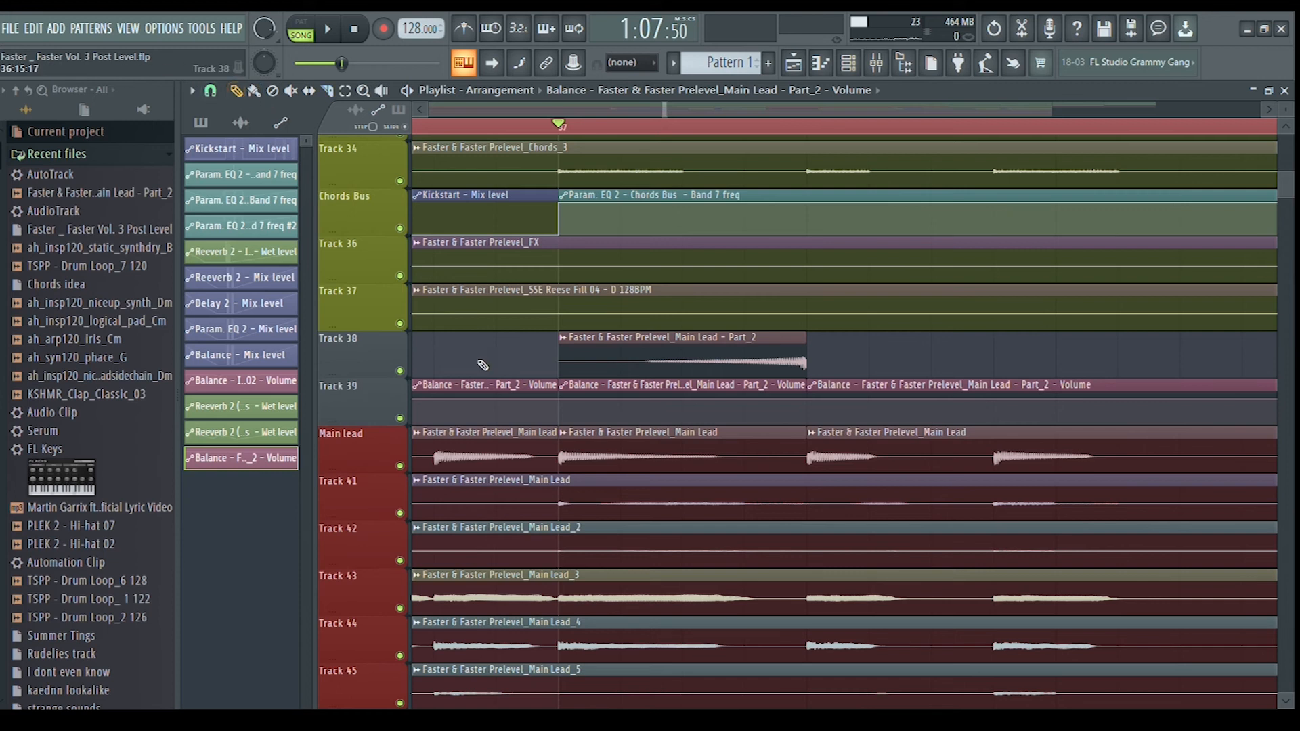
right_click(474, 405)
right_click(923, 398)
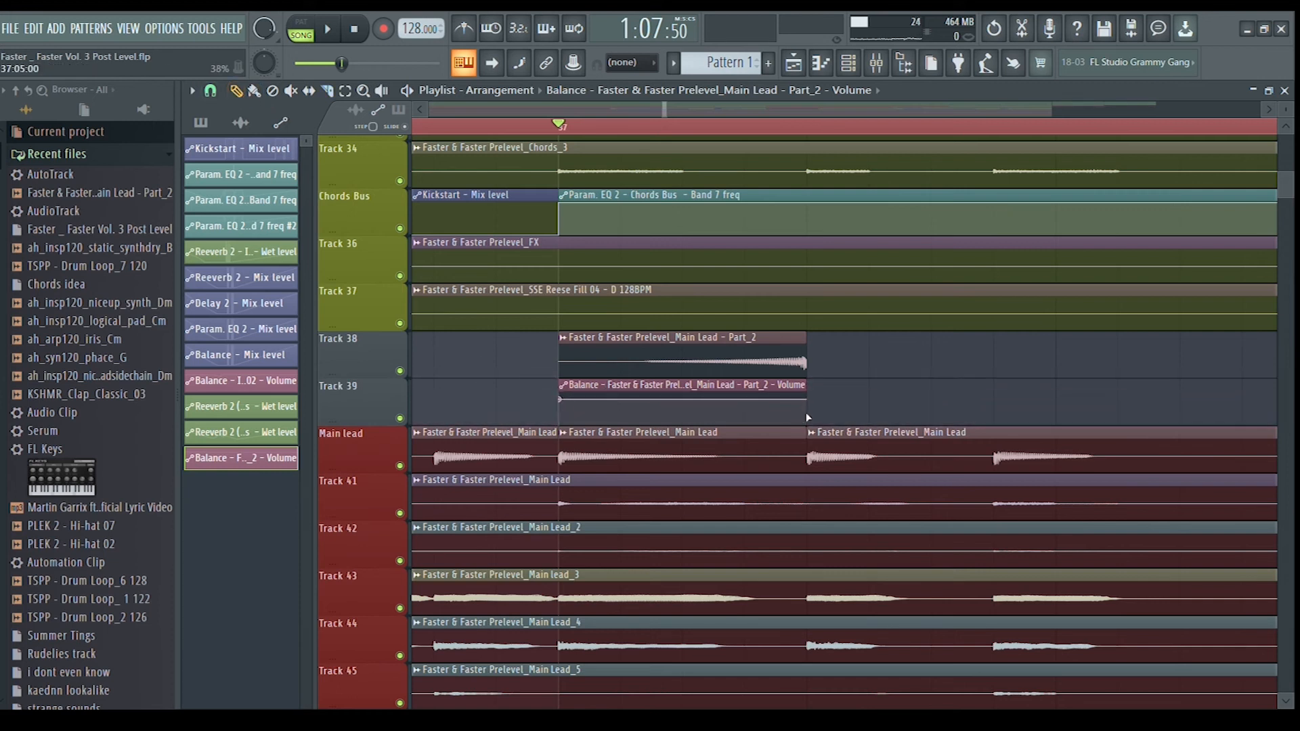
left_click_drag(809, 414, 810, 416)
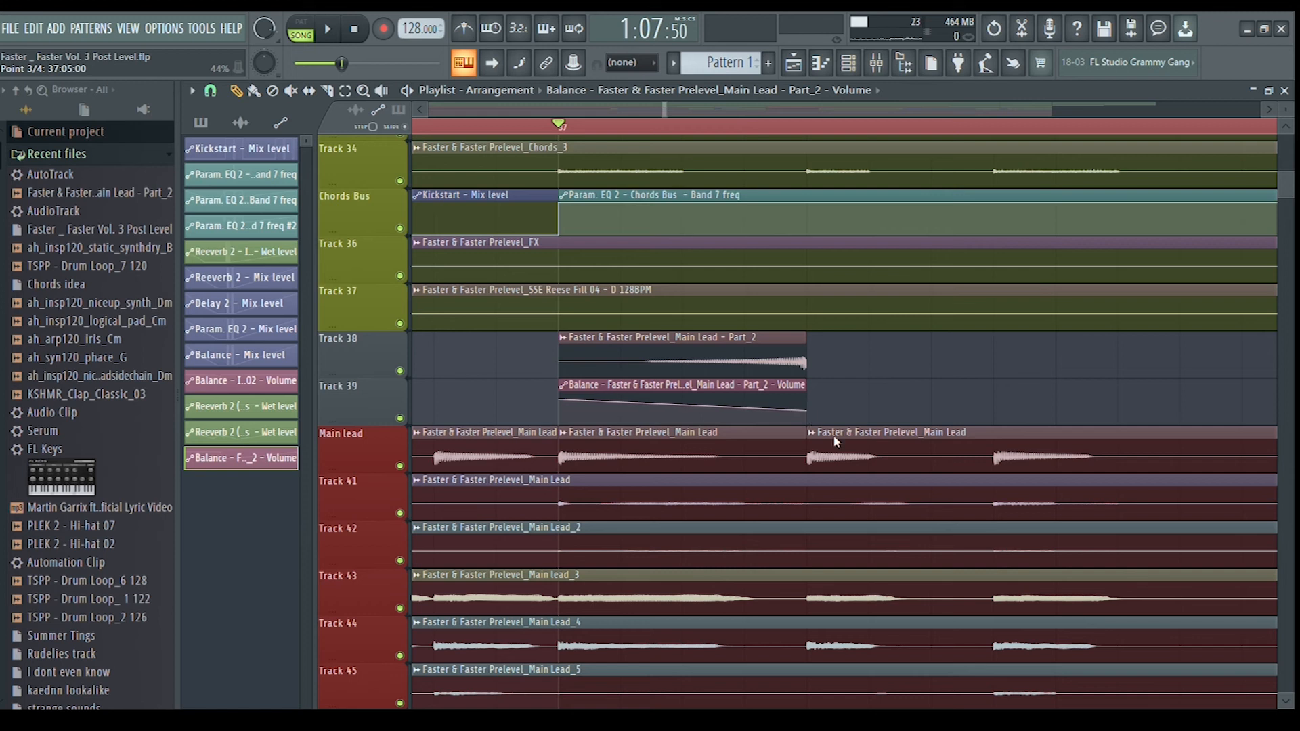
- Give the Track 39 volume automation clip a rapidly oscillating curve, audition it, and close the mixer
left_click(852, 649)
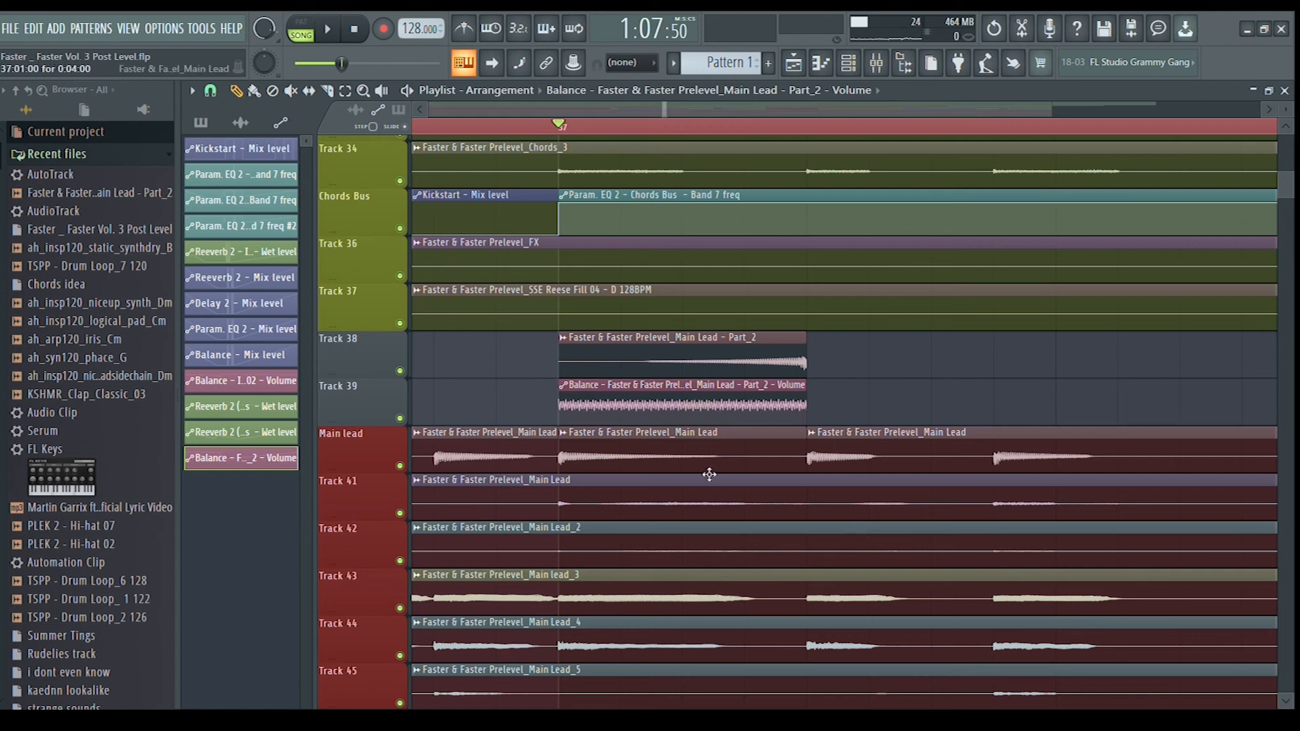
right_click(400, 371)
left_click(400, 419)
key("space")
key("space")
left_click_drag(683, 406, 684, 410)
key("space")
key("space")
key("space")
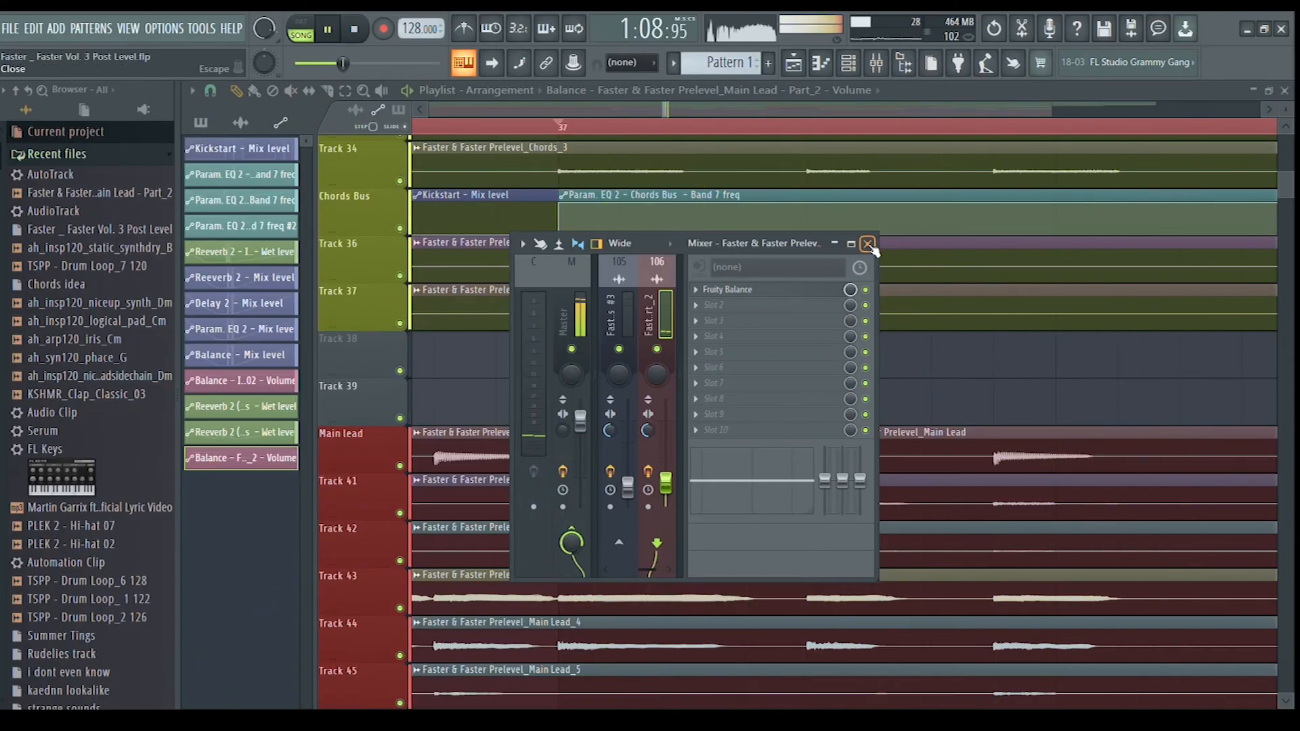
left_click(868, 244)
- Move the playhead to bar 57 and audition the Drums_24 clip on Track 97 by itself
scroll(901, 376, "down", 2)
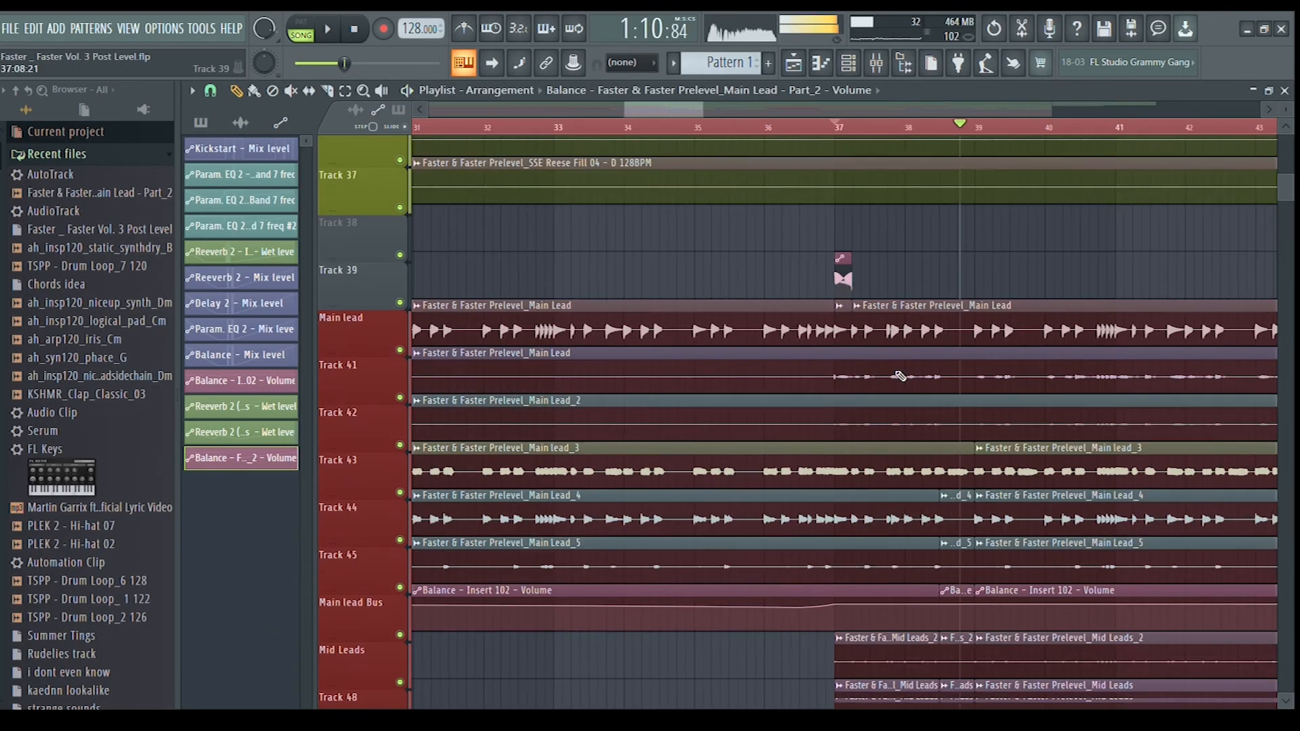
scroll(901, 376, "down", 1)
scroll(908, 328, "up", 3)
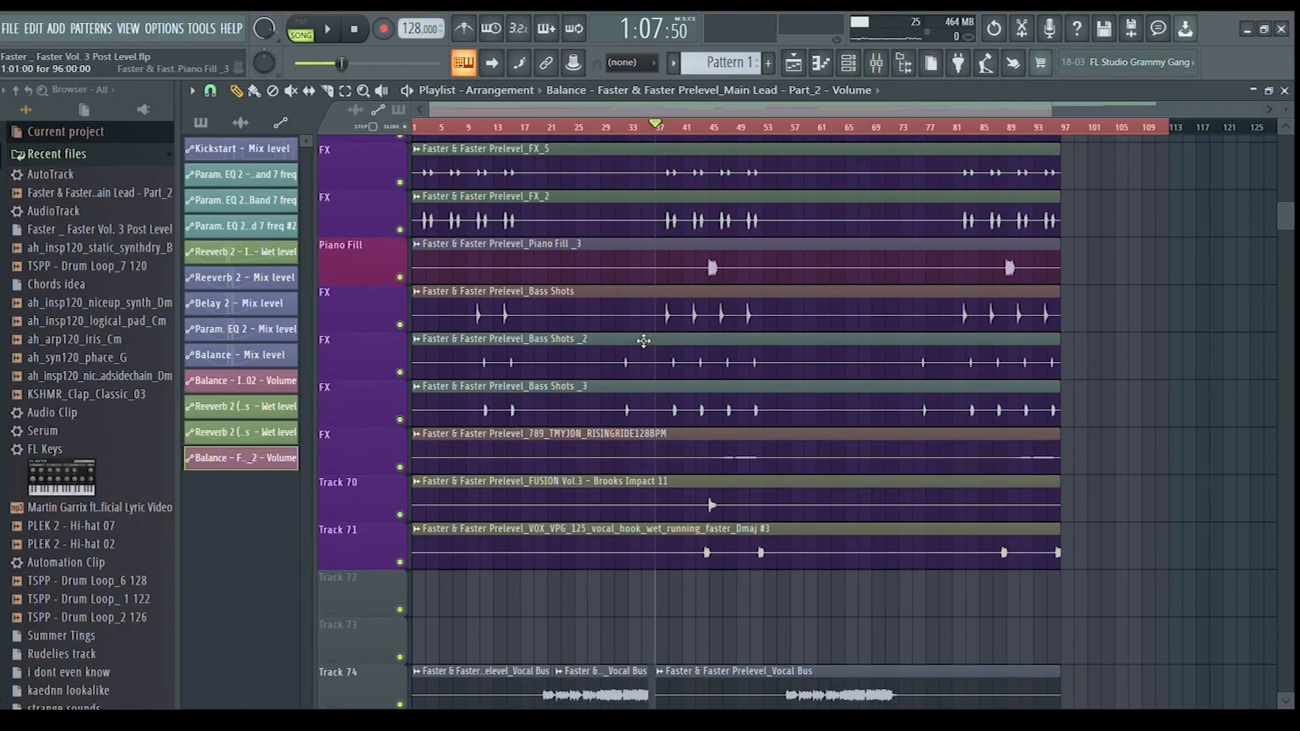
scroll(642, 341, "down", 5)
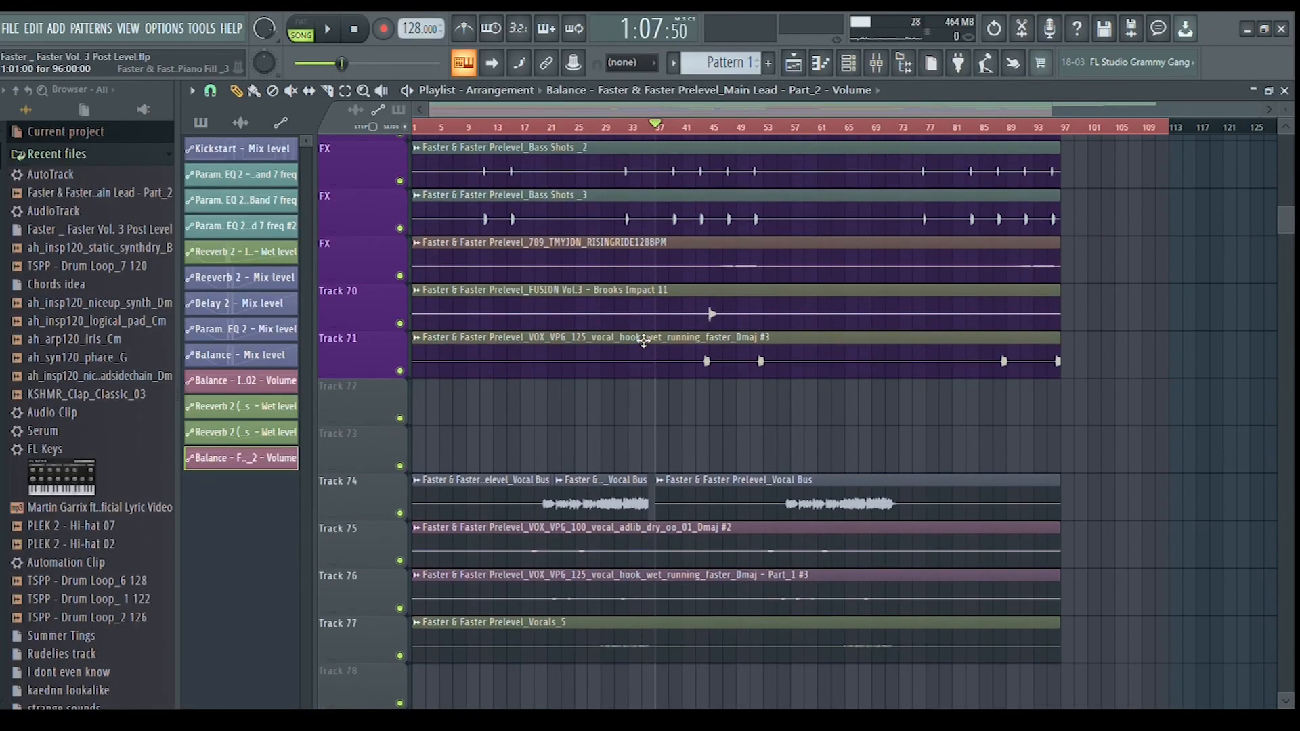
scroll(818, 414, "up", 3, "ctrl")
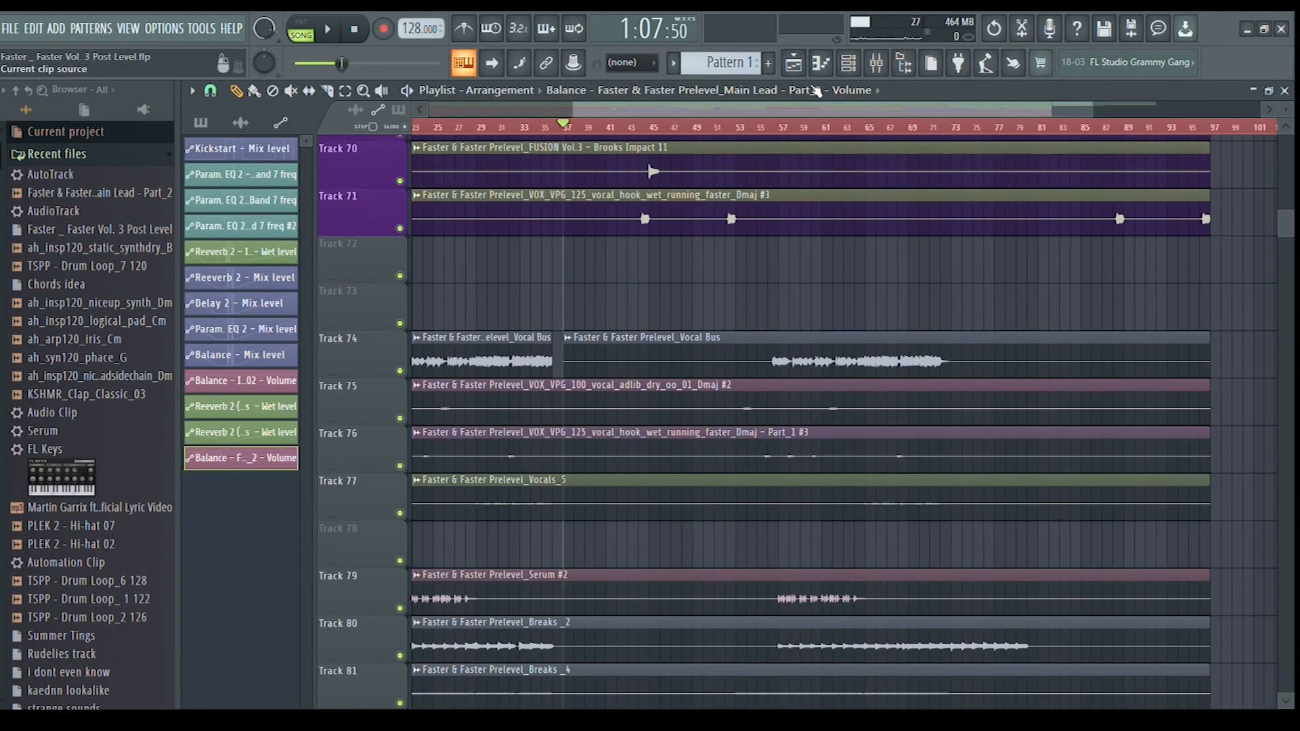
left_click(778, 124)
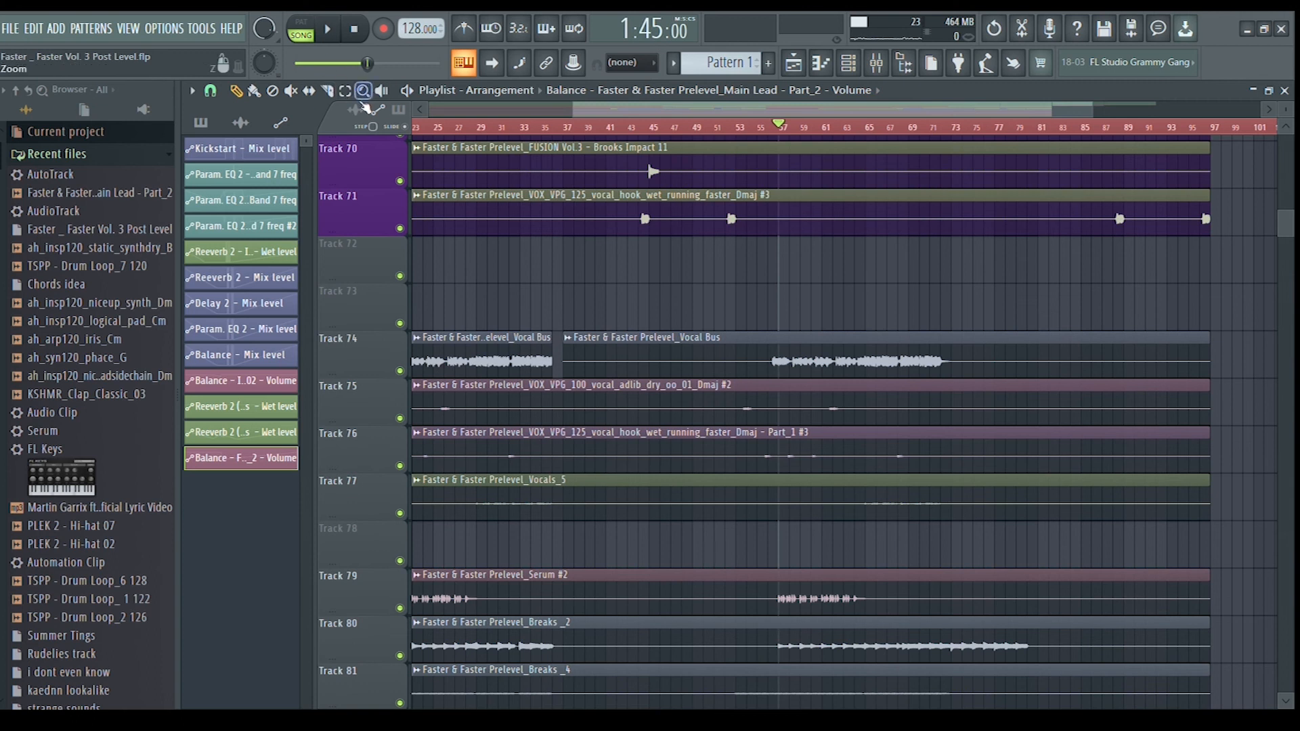
scroll(873, 373, "down", 5)
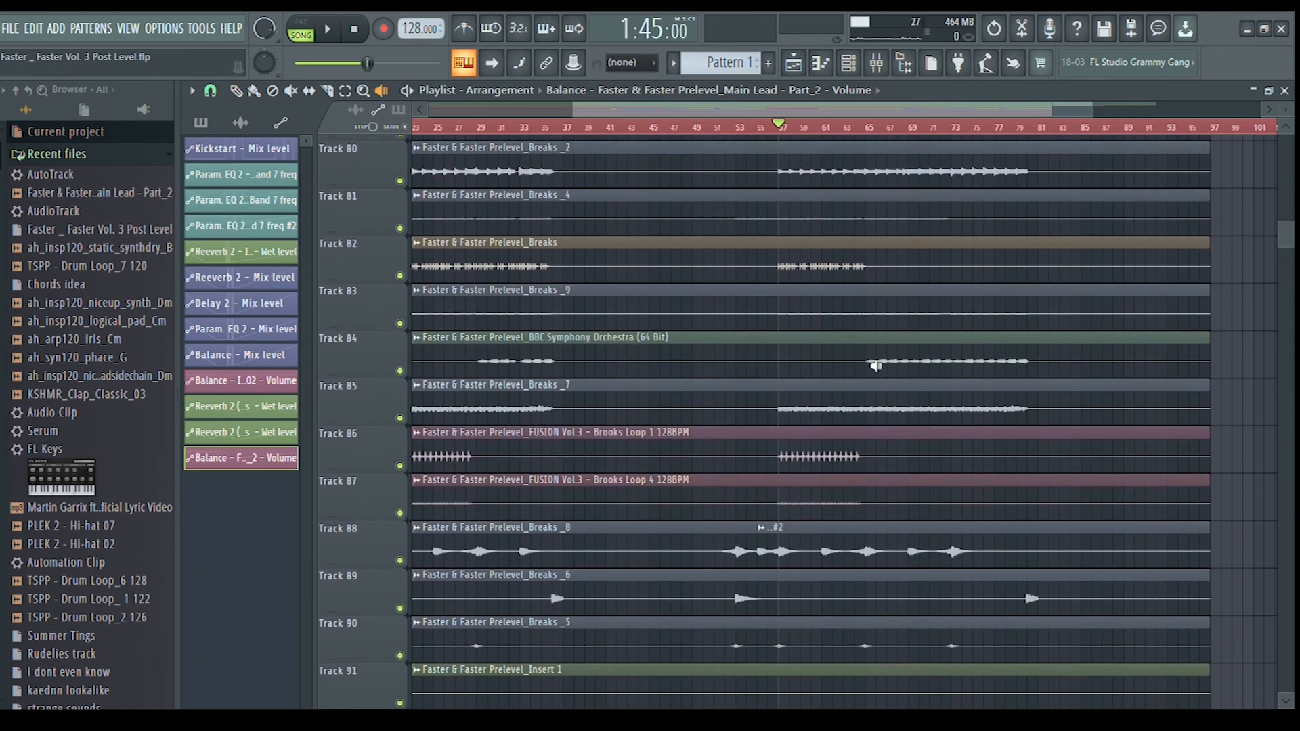
scroll(872, 373, "down", 3)
left_click(775, 506)
left_click(803, 501)
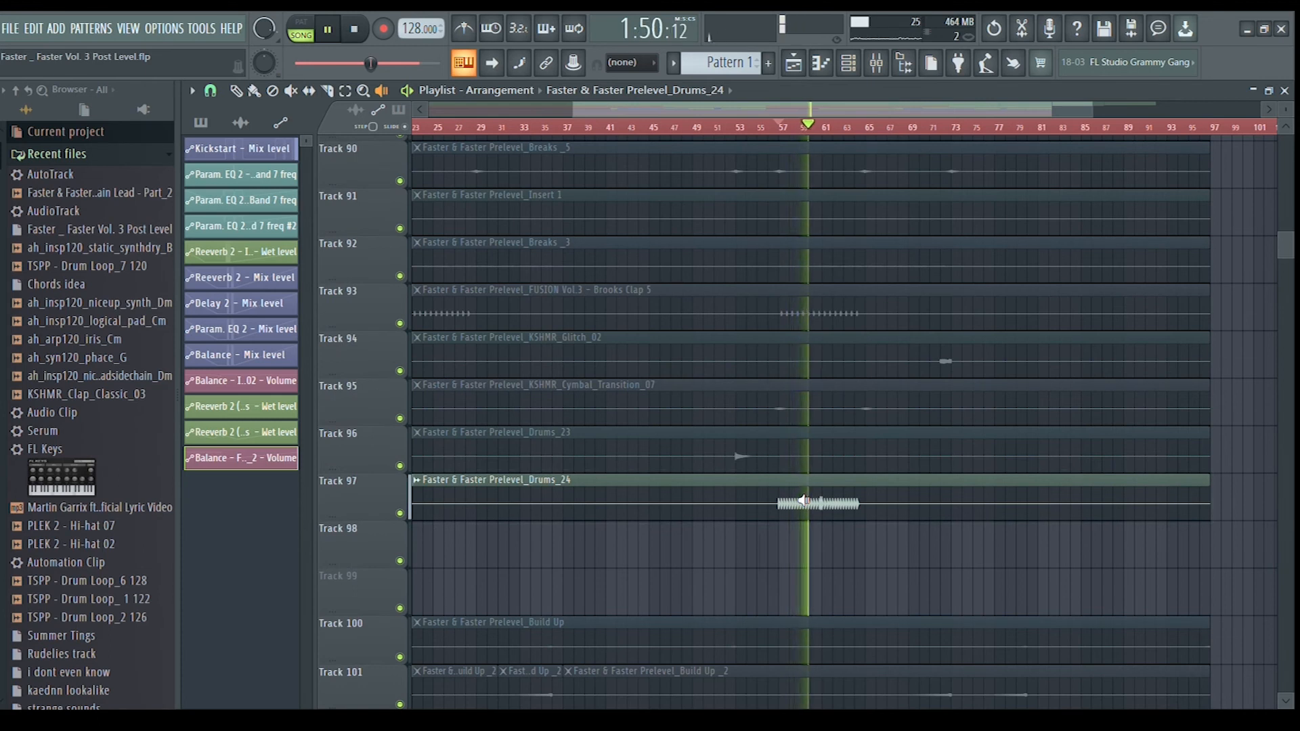
- Play the second break's vocal, Serum and Breaks tracks together from around bar 64
scroll(804, 501, "up", 6)
scroll(1013, 382, "down", 1)
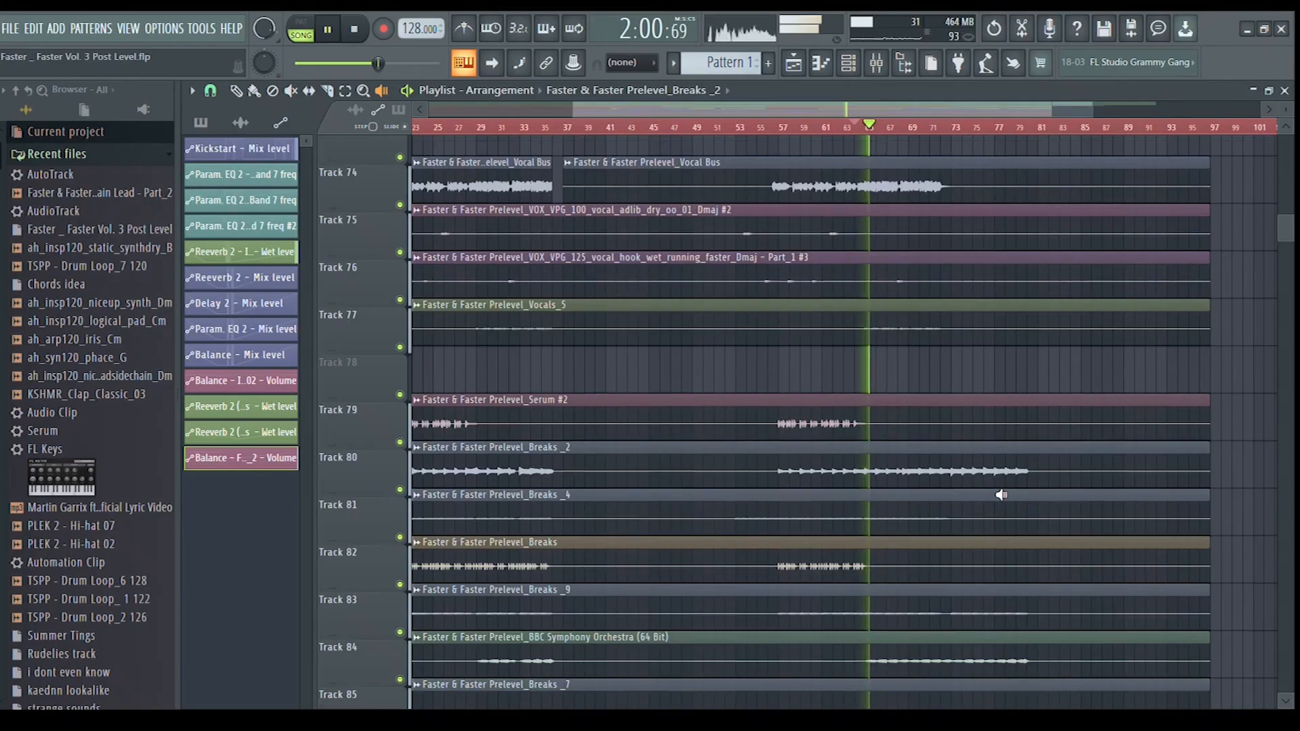
scroll(1001, 495, "down", 4)
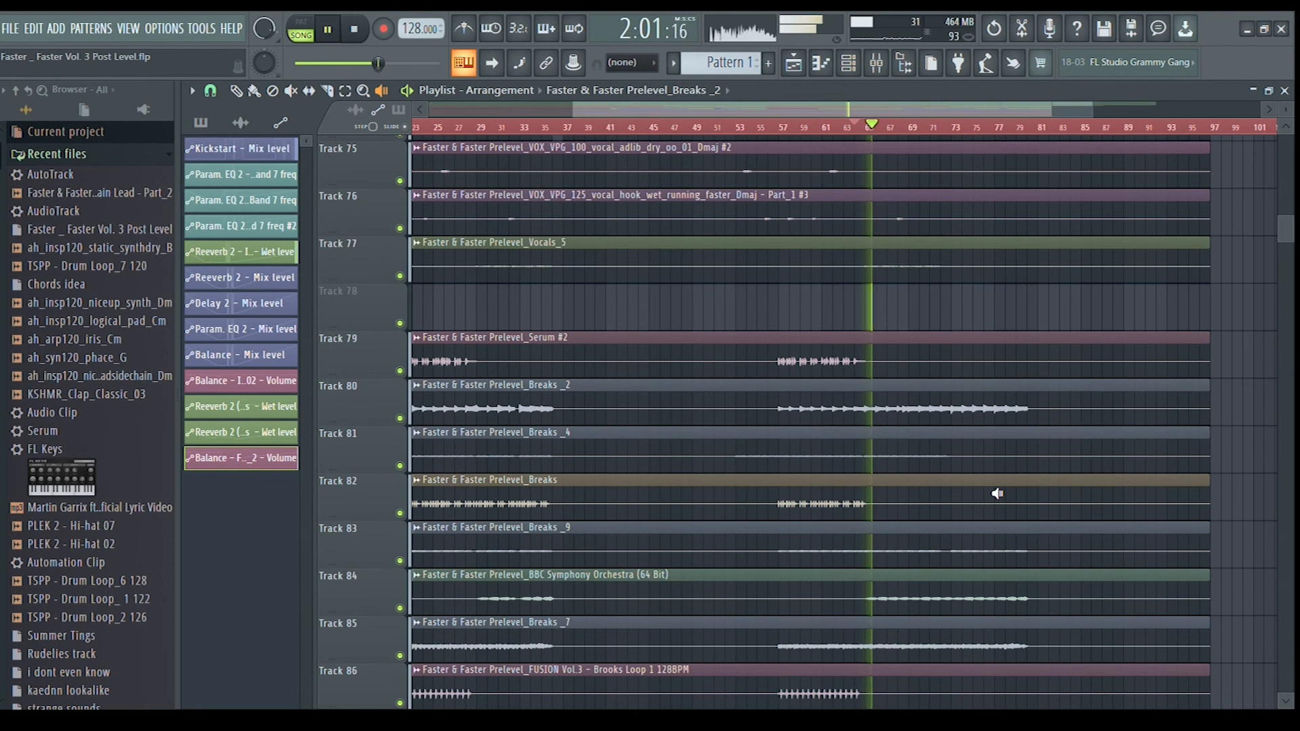
key("space")
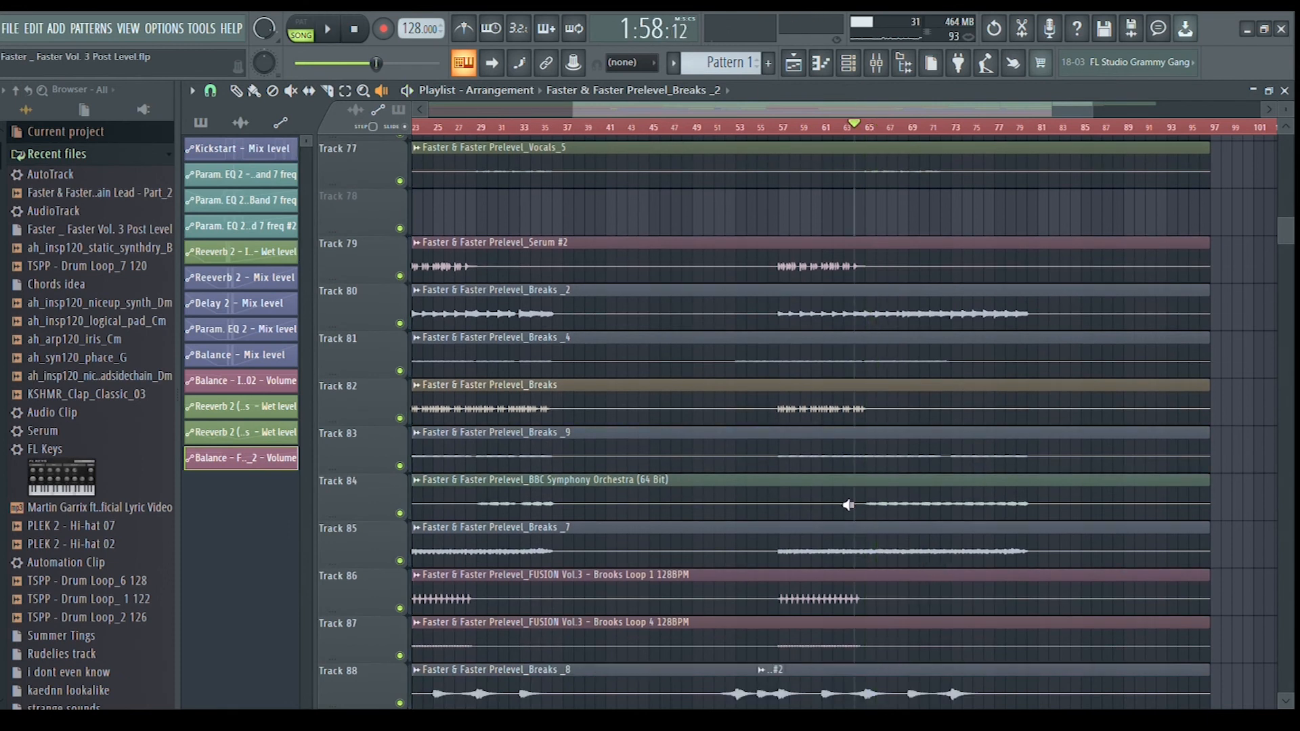
- Audition the BBC Symphony Orchestra clip on Track 84 and the Breaks_9 clip on Track 83 separately
left_click(880, 503)
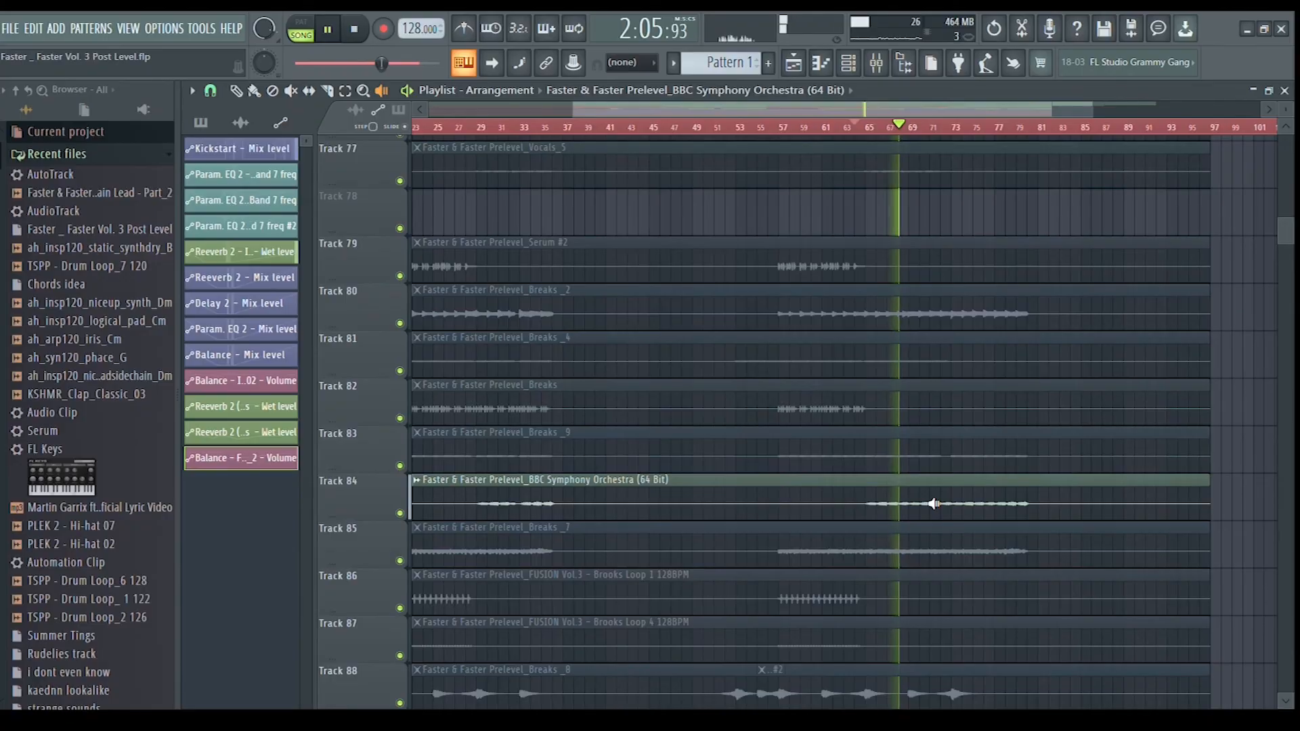
key("space")
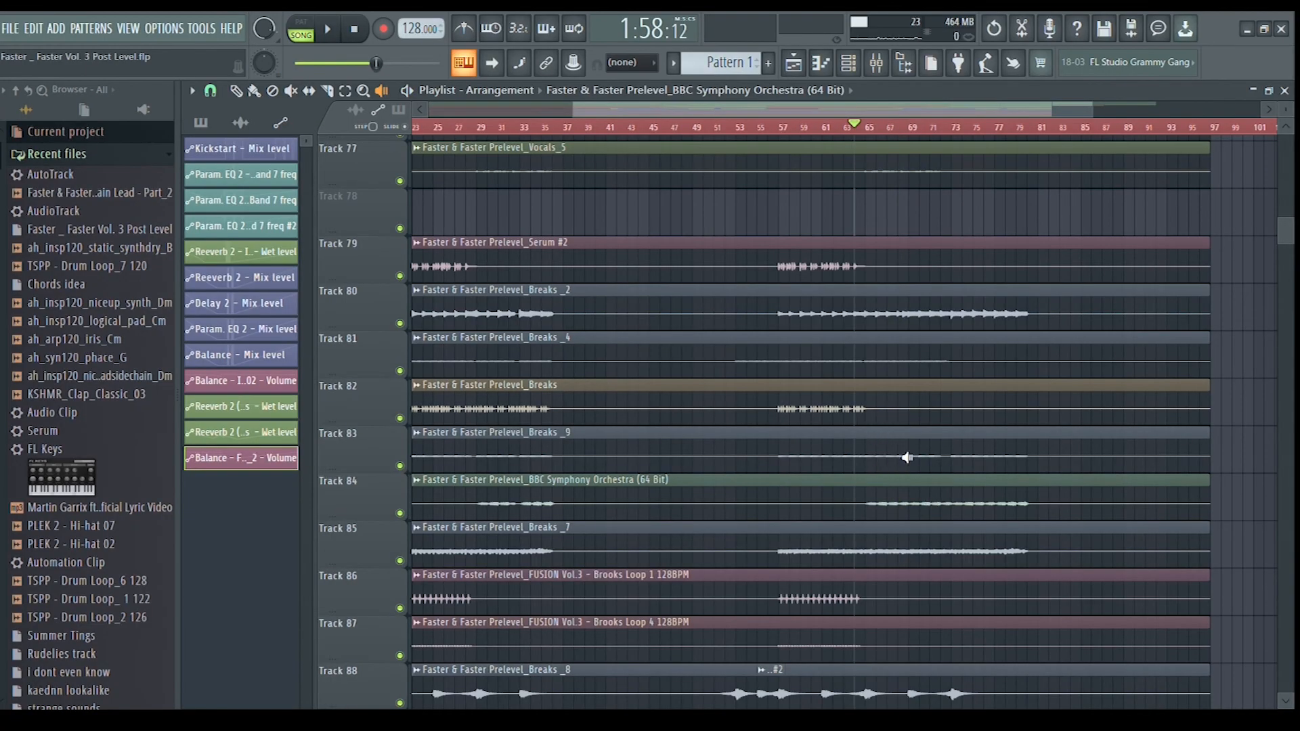
left_click(898, 454)
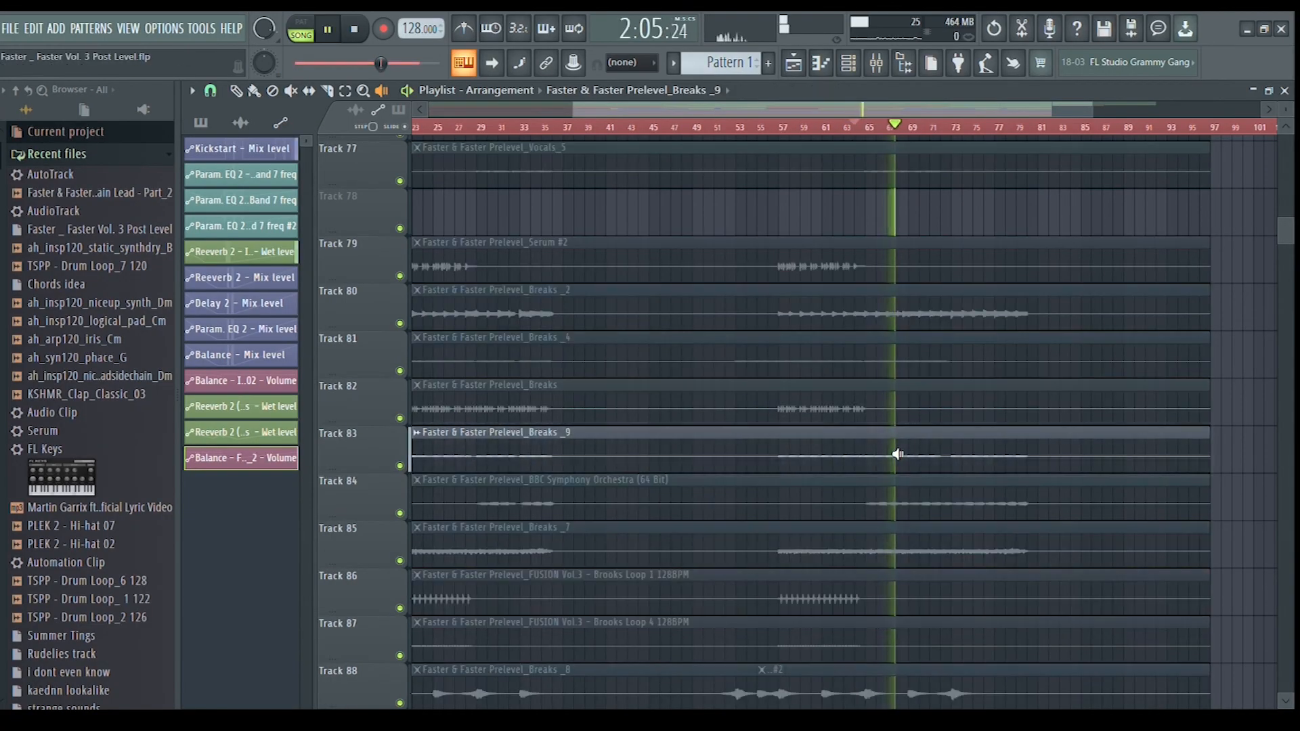
key("space")
- Audition the Breaks_2 clip on Track 80 and the Build Up_2 clip on Track 101
scroll(895, 406, "down", 2)
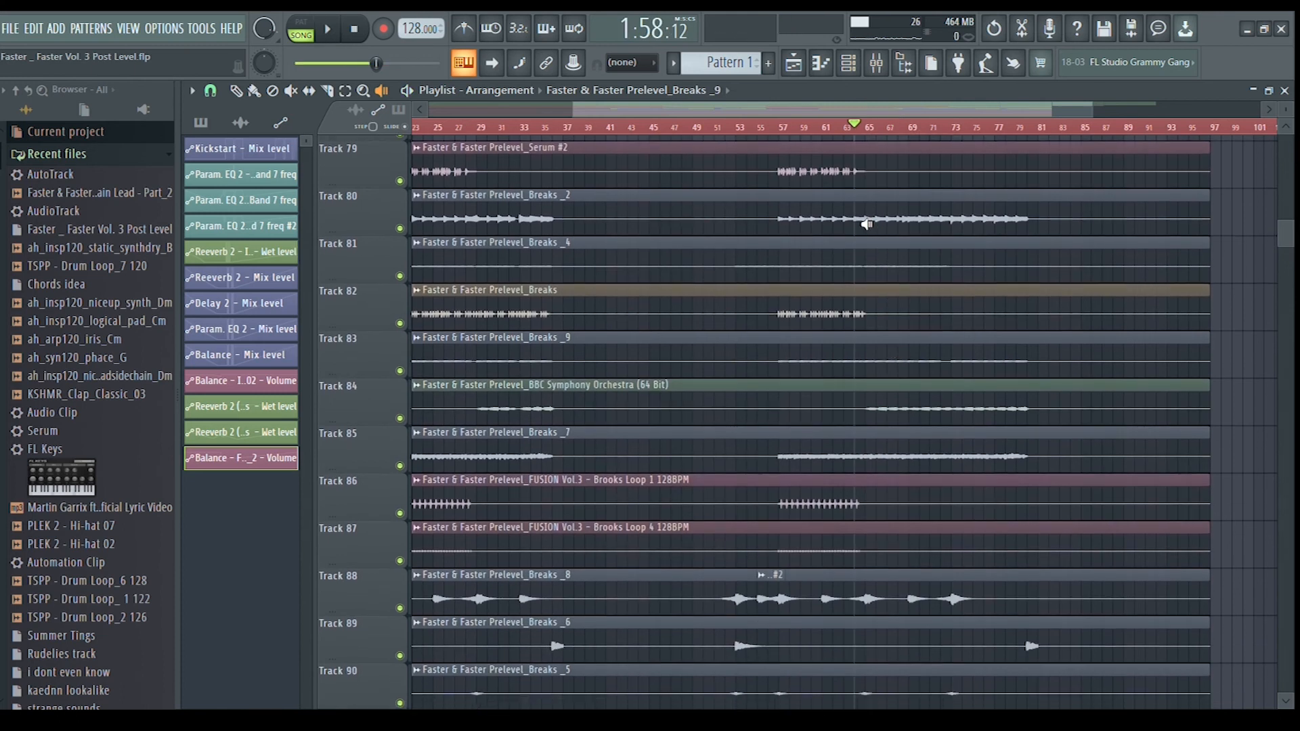
left_click_drag(874, 219, 879, 216)
scroll(880, 216, "down", 20)
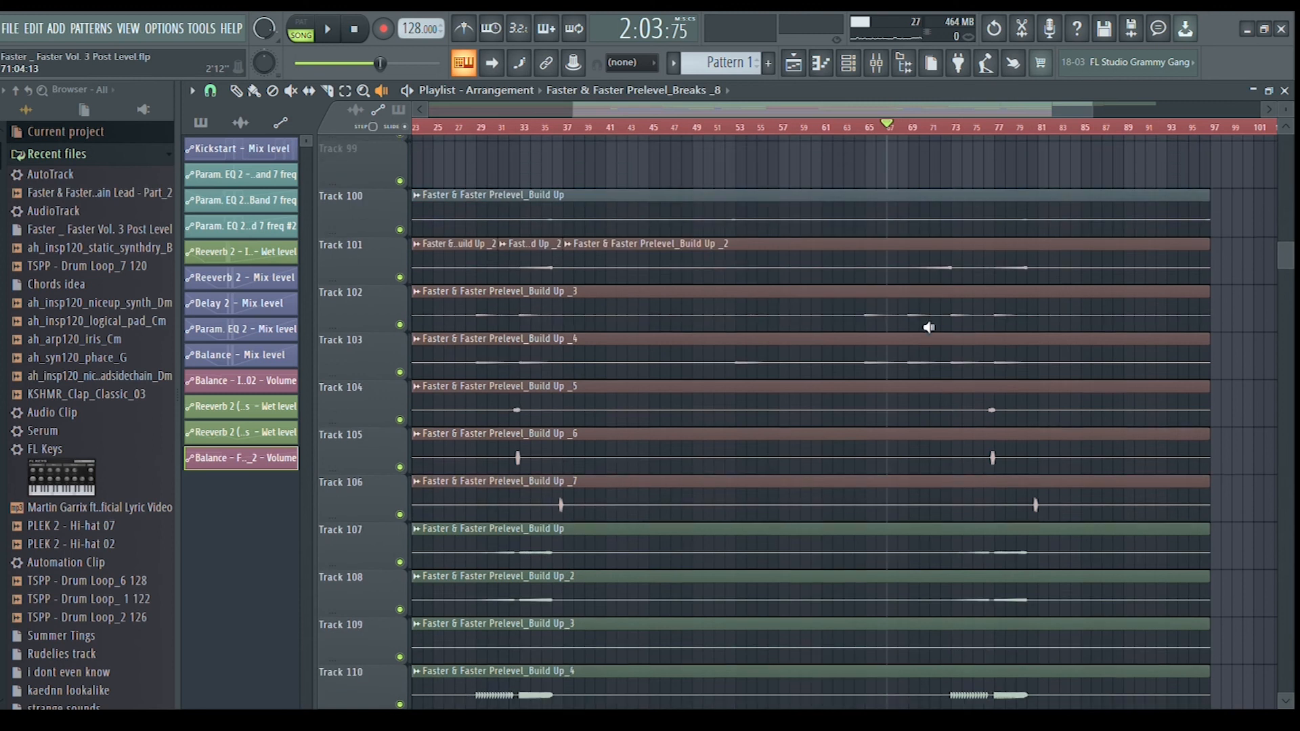
left_click_drag(939, 273, 937, 271)
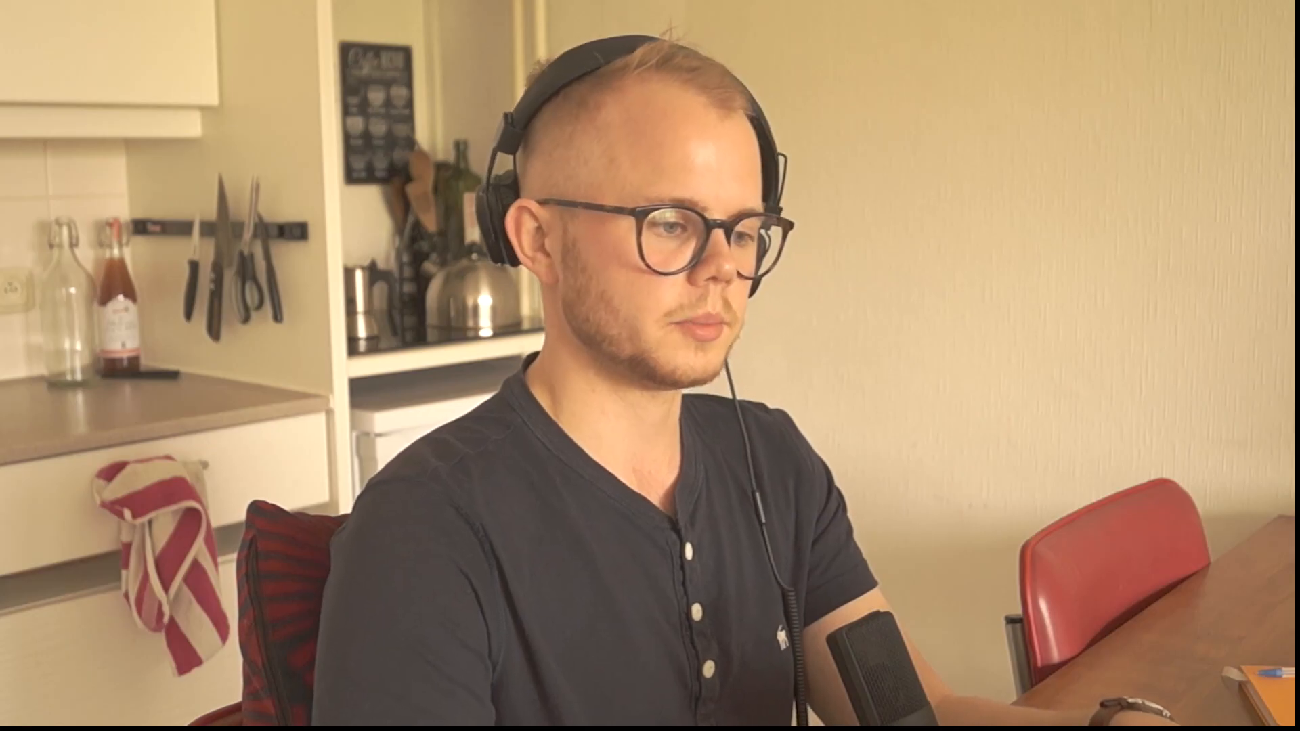